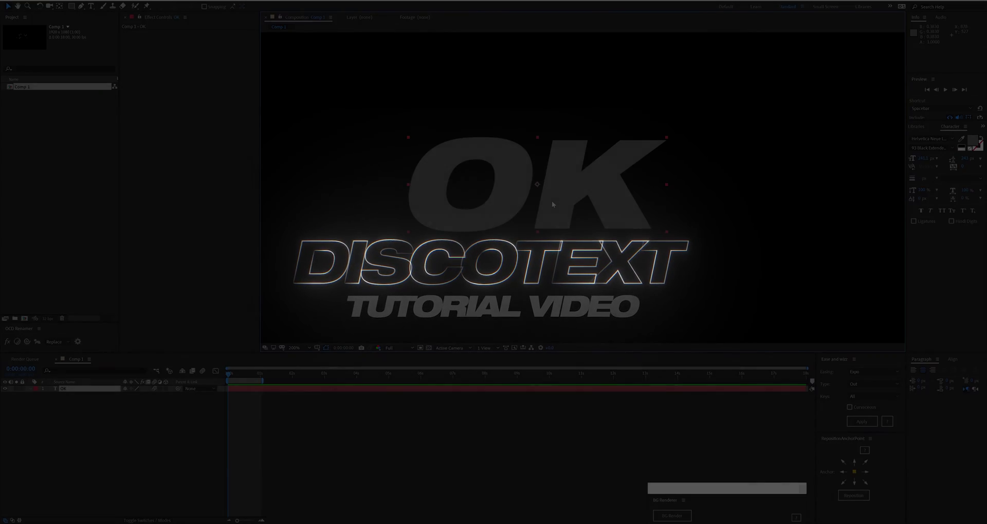
# Step: Apply the Discotext effect to the OK text layer
pyautogui.hotkey('ctrl', 'space')
pyautogui.write('disco')
pyautogui.press('Return')
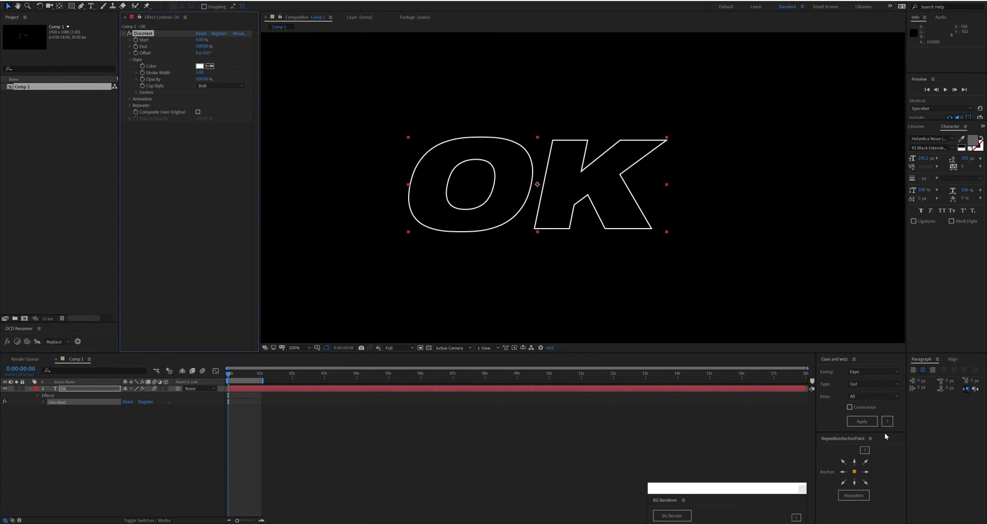
# Step: Try compositing the Discotext outline over the original text with a lower source opacity, and revert to the outline alone
pyautogui.click(198, 111)
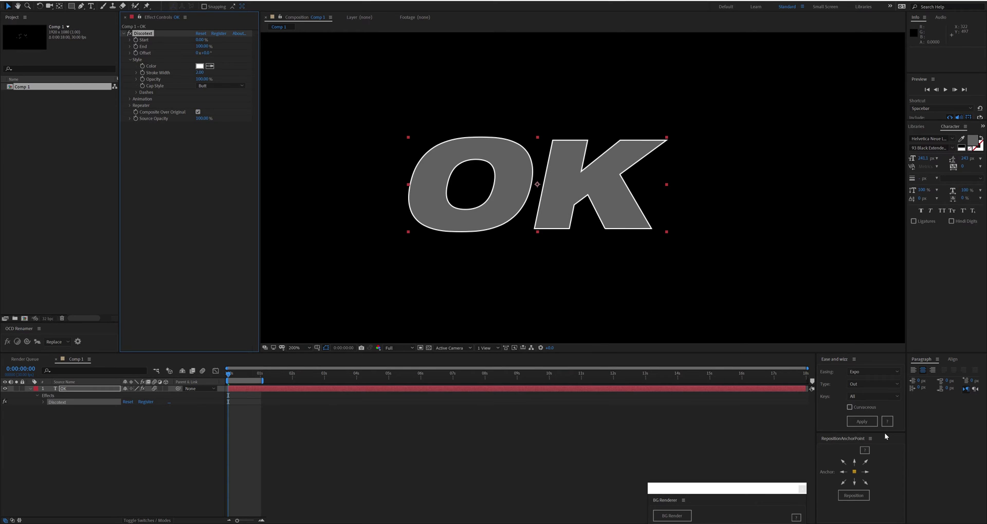
pyautogui.hotkey('ctrl', 'z')
pyautogui.moveTo(202, 118); pyautogui.dragTo(180, 119)
pyautogui.click(198, 112)
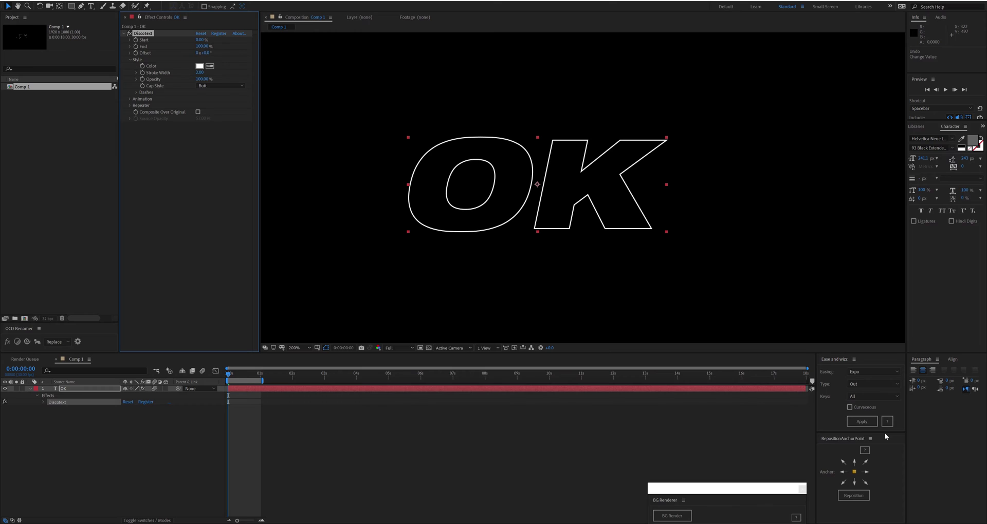
# Step: Animate the effect's End value from 0% at the first frame to 100% at one second
pyautogui.click(136, 46)
pyautogui.click(202, 46)
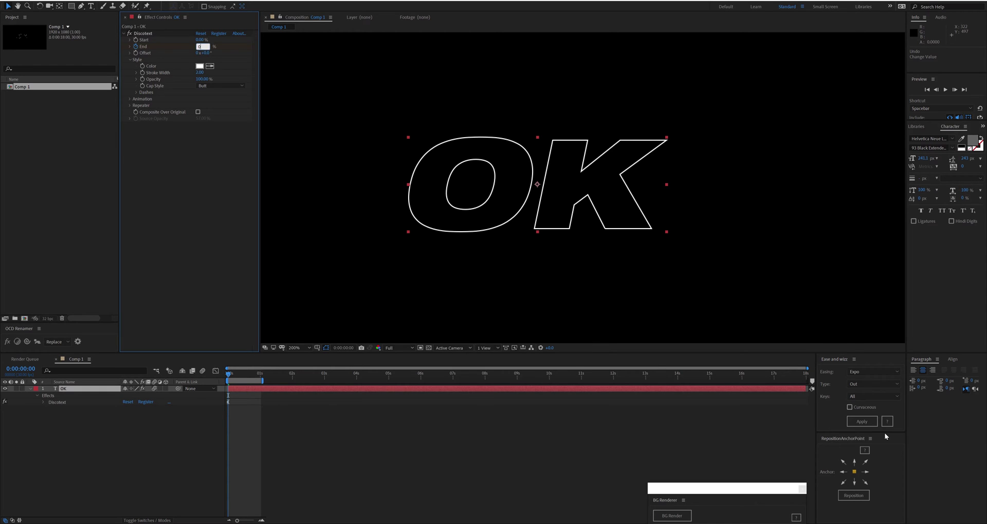
pyautogui.write('0')
pyautogui.press('Return')
pyautogui.press('u')
pyautogui.hotkey('shift', 'End')
pyautogui.click(203, 46)
pyautogui.write('100')
pyautogui.press('Return')
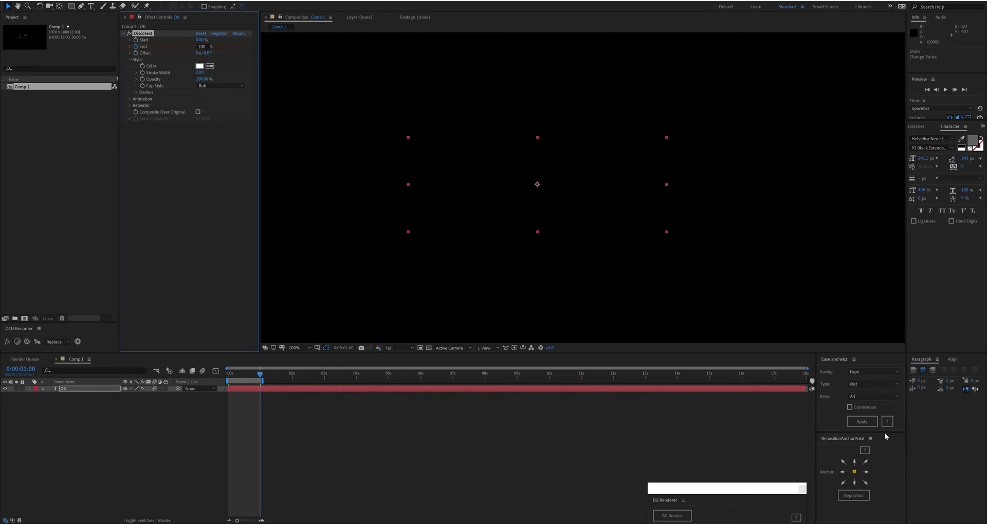
# Step: Apply Expo Out easing to the End keyframes and preview the outline animation
pyautogui.press('u')
pyautogui.click(862, 422)
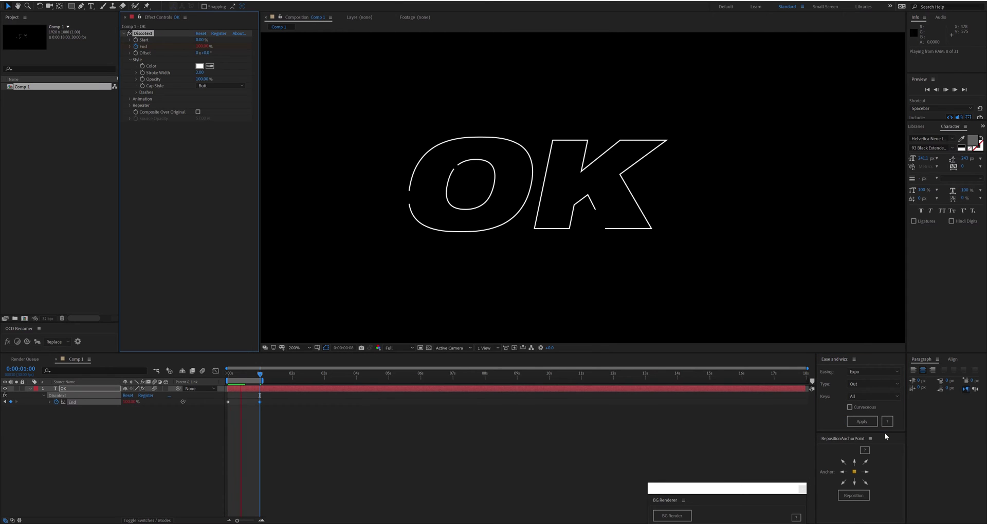
pyautogui.press('space')
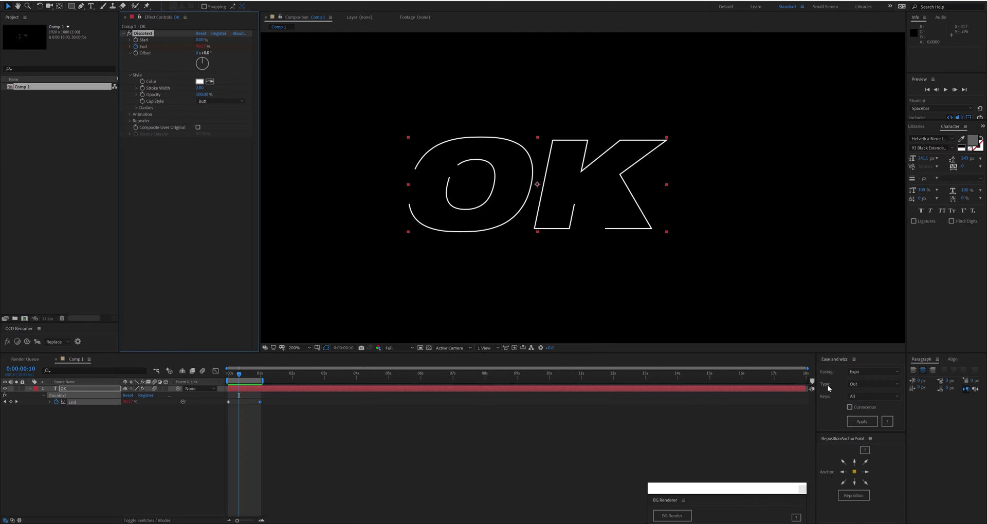
# Step: Try rotating the outline's Offset and reset it to 0 revolutions
pyautogui.moveTo(202, 58); pyautogui.dragTo(201, 69)
pyautogui.hotkey('ctrl', 'z')
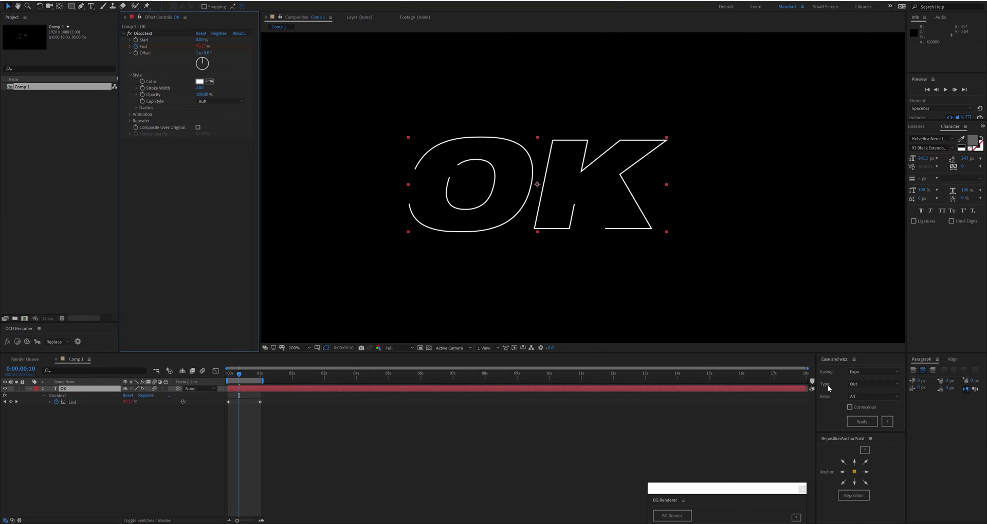
pyautogui.click(197, 53)
pyautogui.write('0')
pyautogui.press('Return')
# Step: Enable motion blur for the composition and set its shutter angle to 180° in the composition settings
pyautogui.click(202, 370)
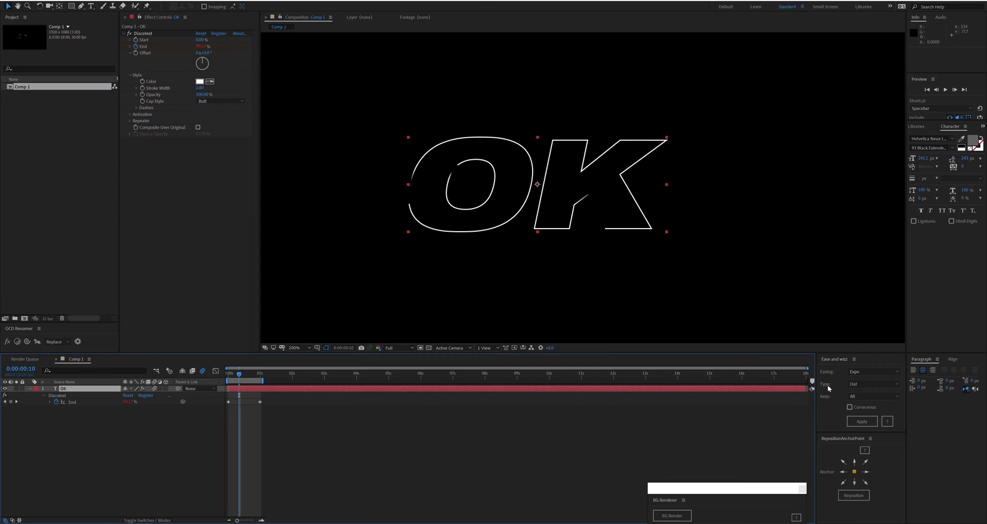
pyautogui.moveTo(480, 145); pyautogui.dragTo(502, 154)
pyautogui.scroll(1, 486, 141)
pyautogui.hotkey('ctrl', 'k')
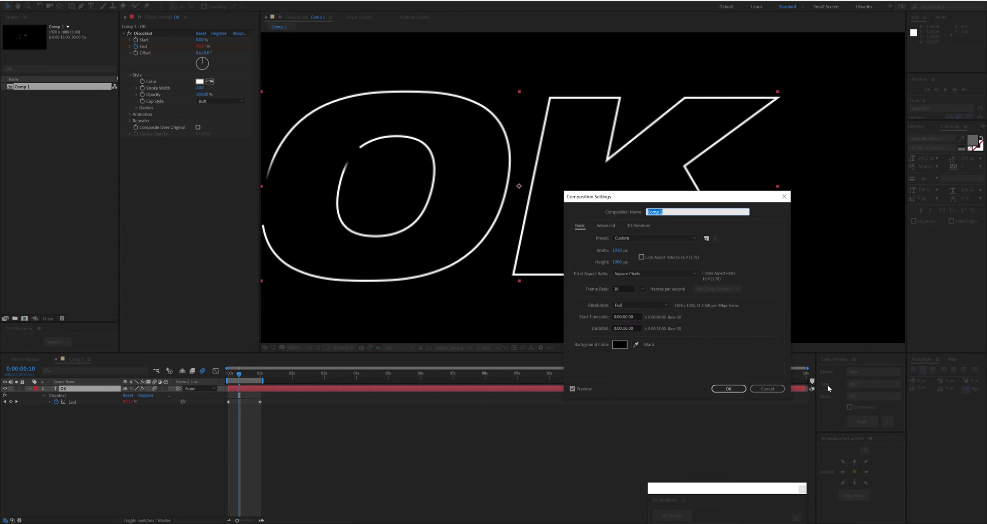
pyautogui.moveTo(608, 198); pyautogui.dragTo(727, 124)
pyautogui.hotkey('ctrl', 'Tab')
pyautogui.press('Tab')
pyautogui.write('180')
pyautogui.press('Return')
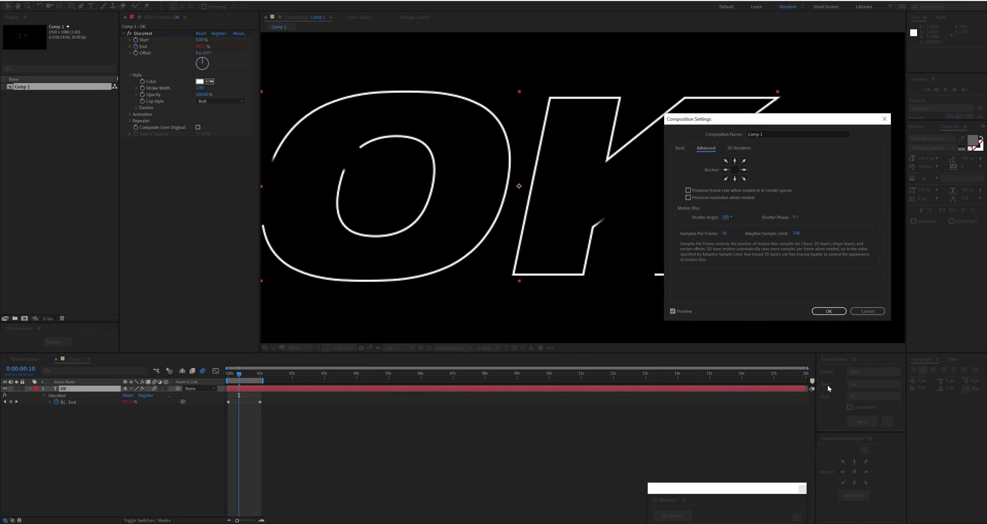
# Step: Try 8 motion blur samples per frame and a shutter angle of 720°
pyautogui.press('Tab')
pyautogui.write('8')
pyautogui.press('Return')
pyautogui.hotkey('shift', 'Tab')
pyautogui.hotkey('shift', 'Tab')
pyautogui.write('720')
pyautogui.press('Return')
# Step: Try 4 motion blur samples per frame, and set the samples back to 16
pyautogui.press('Tab')
pyautogui.press('Tab')
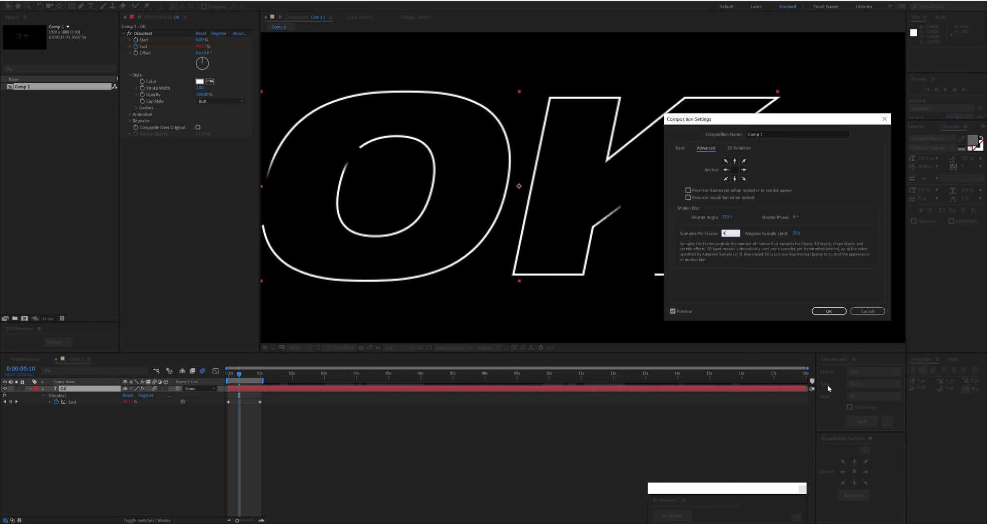
pyautogui.write('4')
pyautogui.press('Return')
pyautogui.press('Tab')
pyautogui.hotkey('shift', 'Tab')
pyautogui.write('16')
pyautogui.press('Return')
# Step: Try a shutter phase of 360° and discard the composition settings changes
pyautogui.hotkey('shift', 'Tab')
pyautogui.write('360')
pyautogui.press('Return')
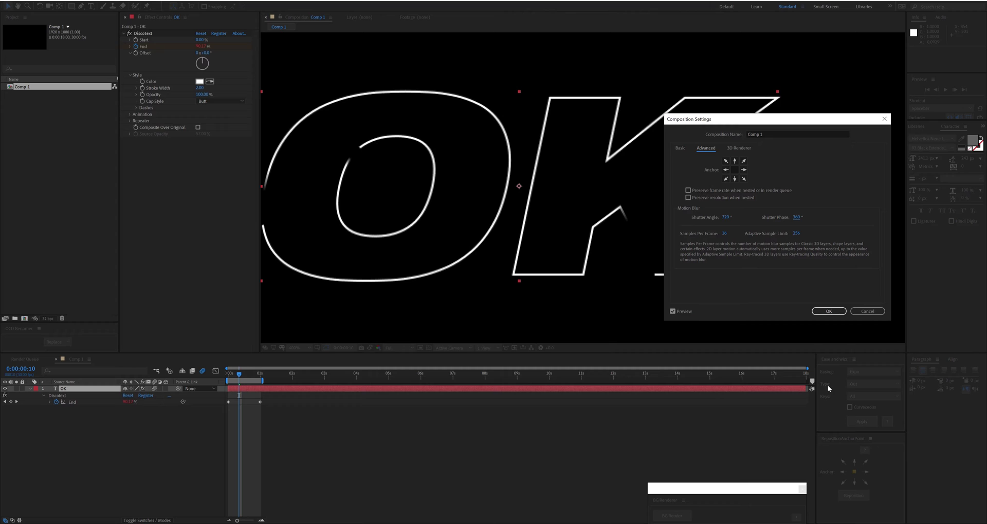
pyautogui.press('Escape')
pyautogui.press('Return')
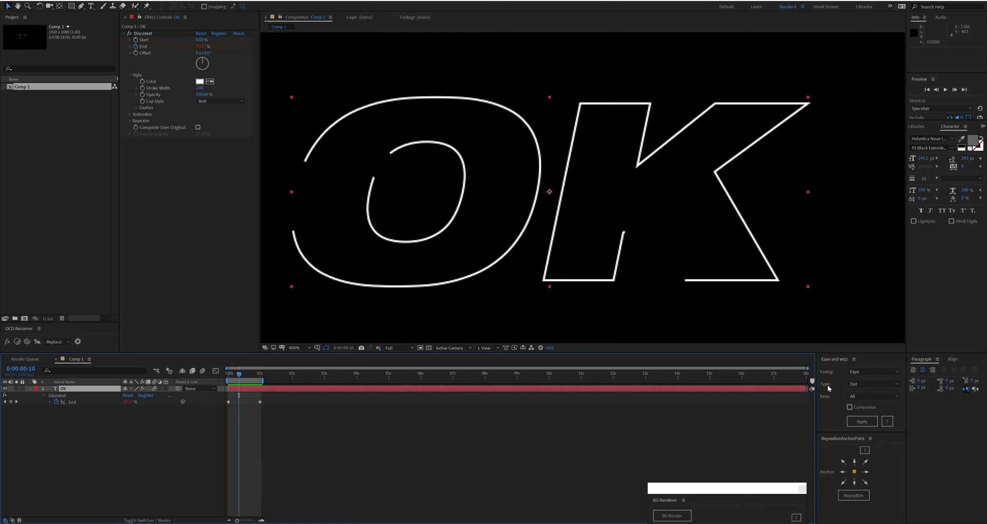
# Step: Try a red stroke colour for the Discotext outline and cancel the colour change
pyautogui.click(200, 81)
pyautogui.click(229, 211)
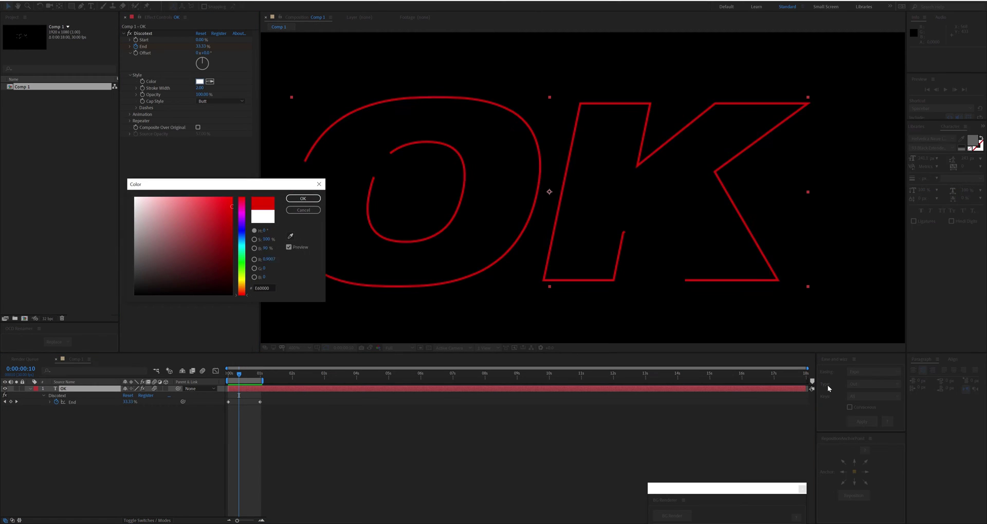
pyautogui.press('Escape')
# Step: Thicken the outline's stroke width to about 5, and undo the stray opacity change
pyautogui.moveTo(200, 88)
pyautogui.mouseDown()
pyautogui.moveTo(227, 88)
pyautogui.moveTo(159, 95)
pyautogui.mouseUp()
pyautogui.hotkey('ctrl', 'z')
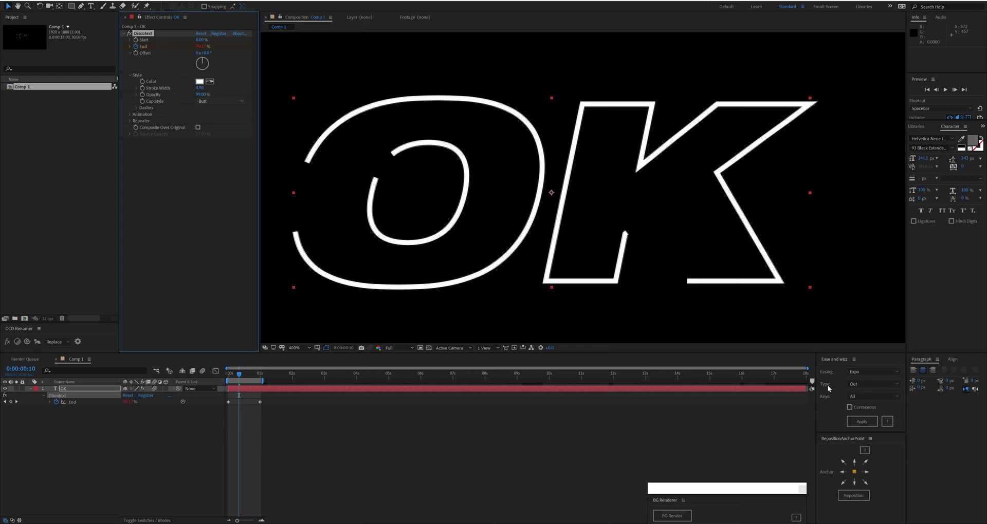
pyautogui.moveTo(552, 193); pyautogui.dragTo(589, 204)
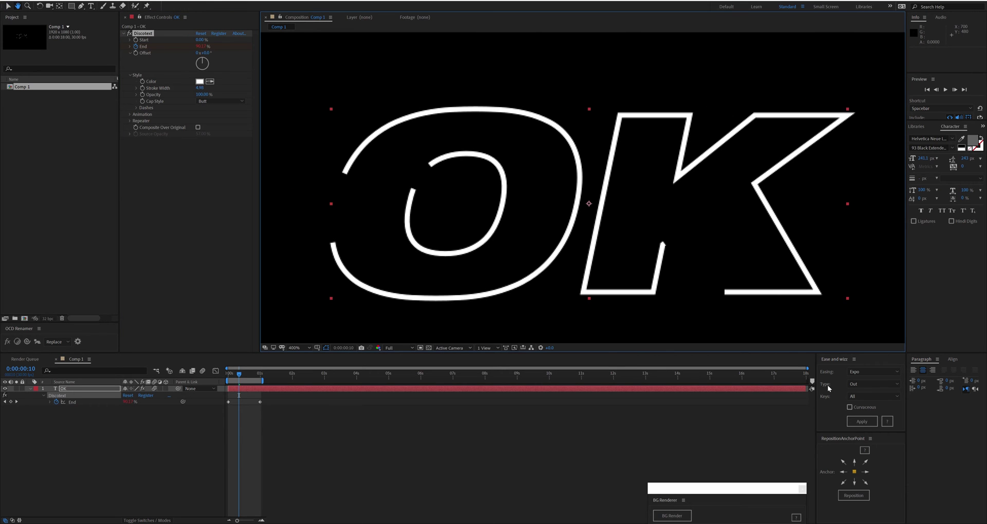
# Step: Switch the outline's cap style from Butt to Square and thicken the stroke strongly
pyautogui.click(221, 101)
pyautogui.click(216, 110)
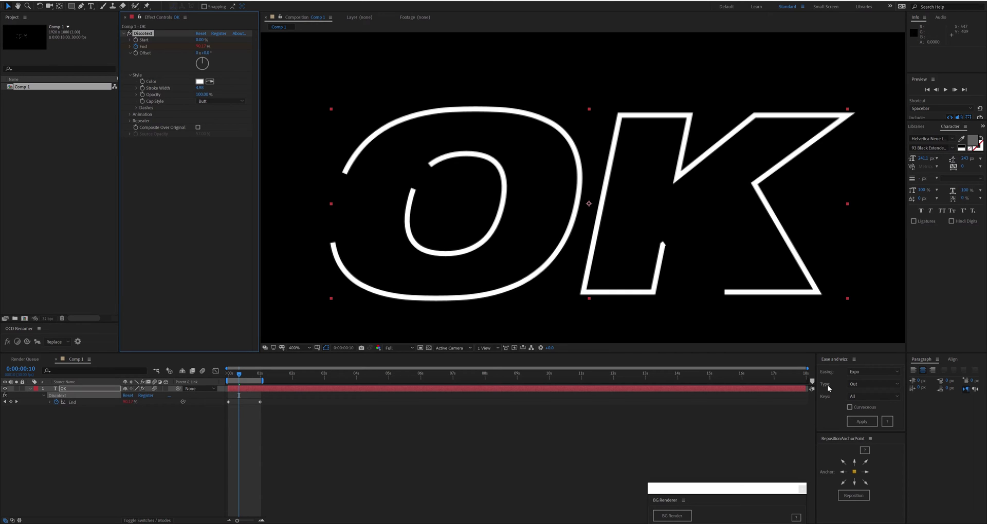
pyautogui.click(220, 101)
pyautogui.click(216, 117)
pyautogui.moveTo(200, 88); pyautogui.dragTo(237, 88)
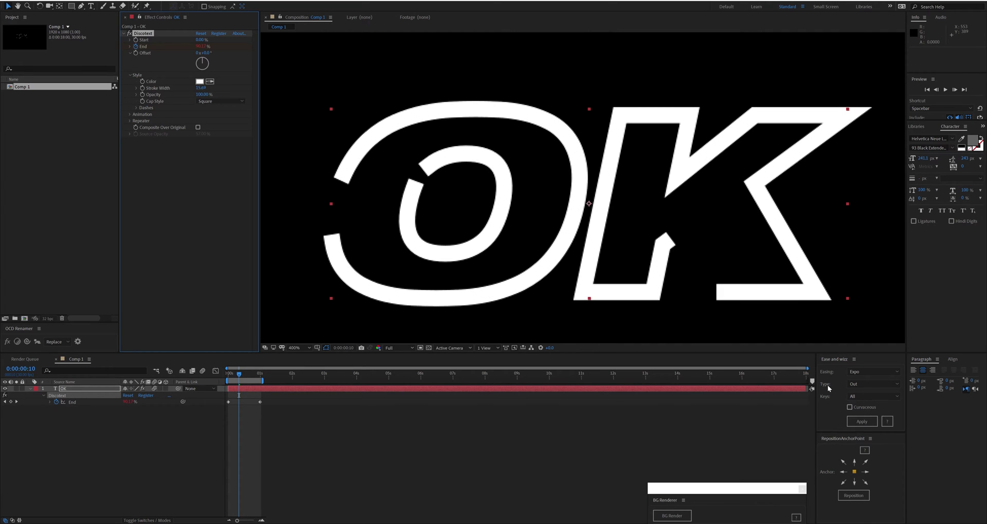
# Step: Compare the Butt and Square cap styles on the thick outline, and set the cap style to Round
pyautogui.click(221, 101)
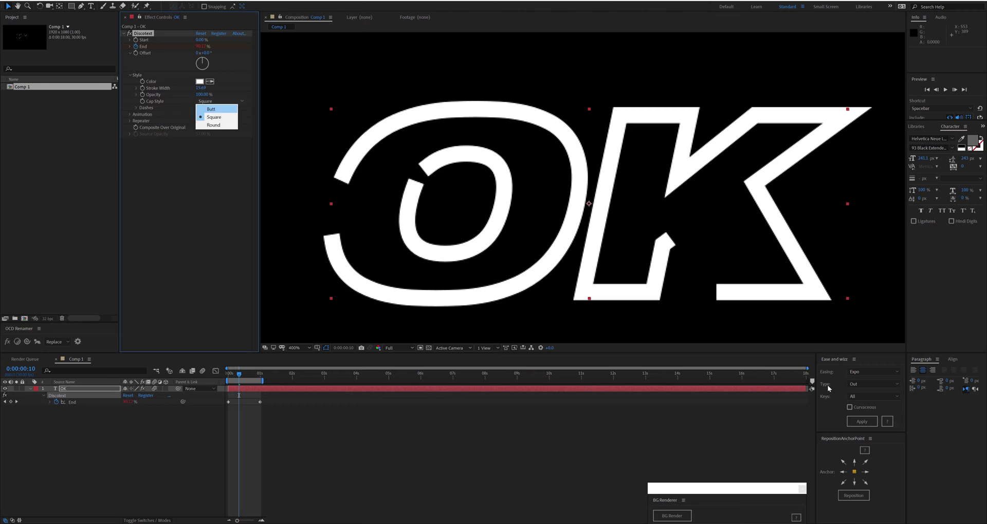
pyautogui.click(216, 109)
pyautogui.click(221, 101)
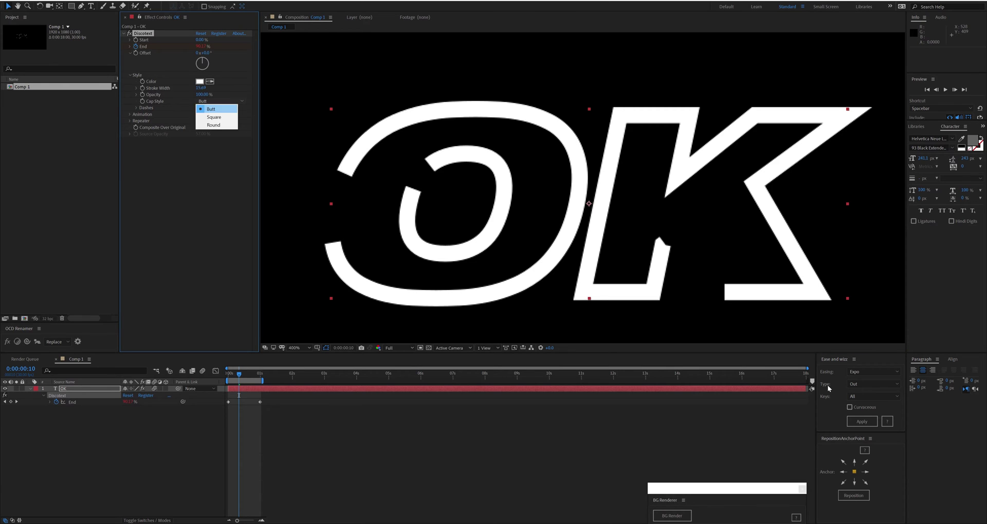
pyautogui.click(213, 109)
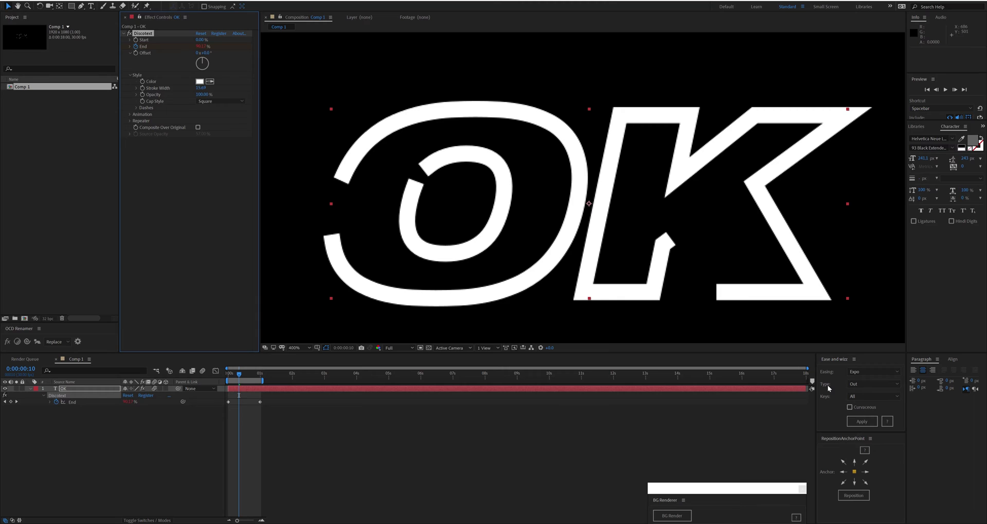
pyautogui.click(221, 101)
pyautogui.click(213, 123)
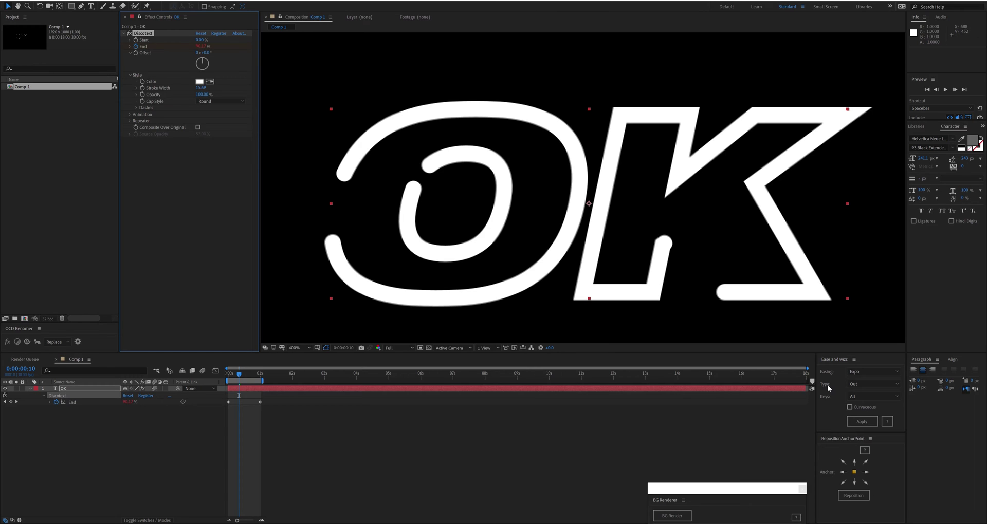
# Step: Undo the last stroke width increase and examine the round caps on the first two frames of the animation
pyautogui.hotkey('ctrl', 'z')
pyautogui.click(220, 101)
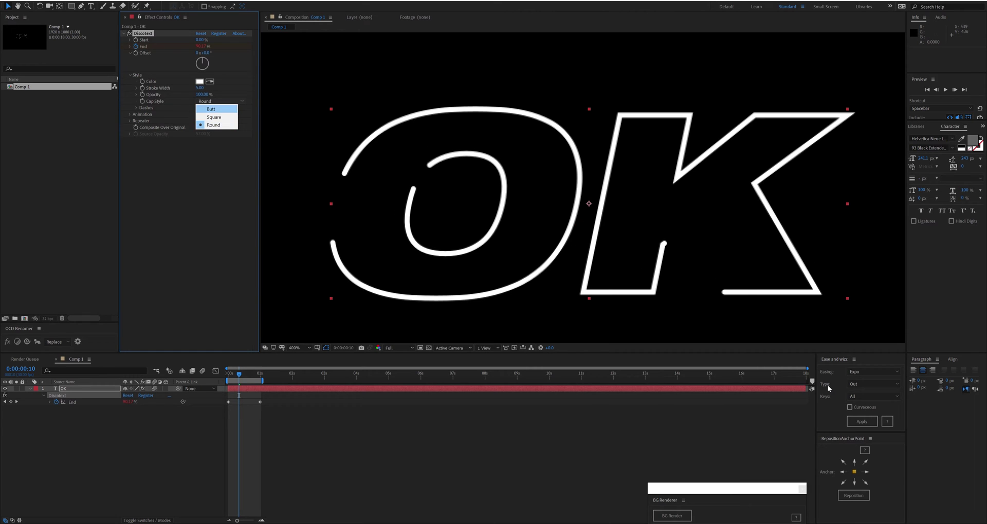
pyautogui.press('Escape')
pyautogui.press('Home')
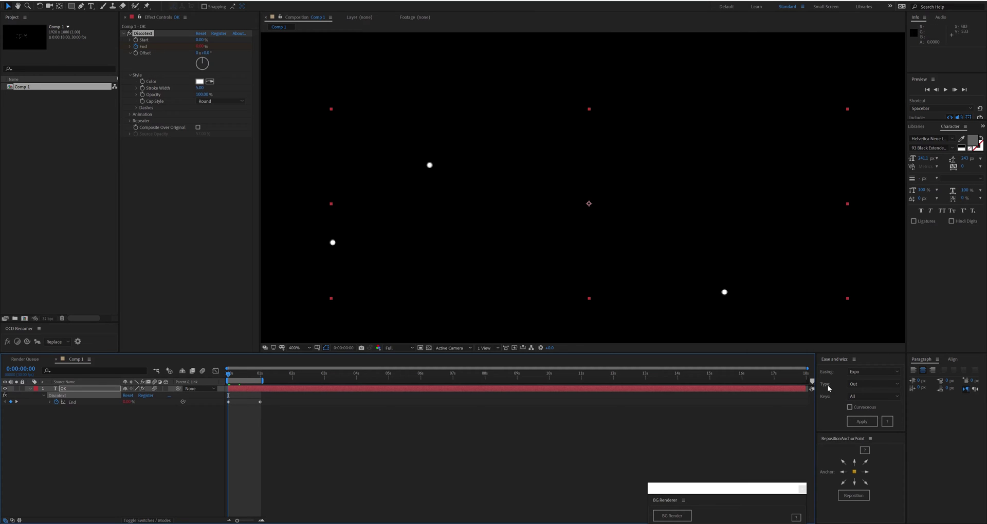
pyautogui.press('pagedown')
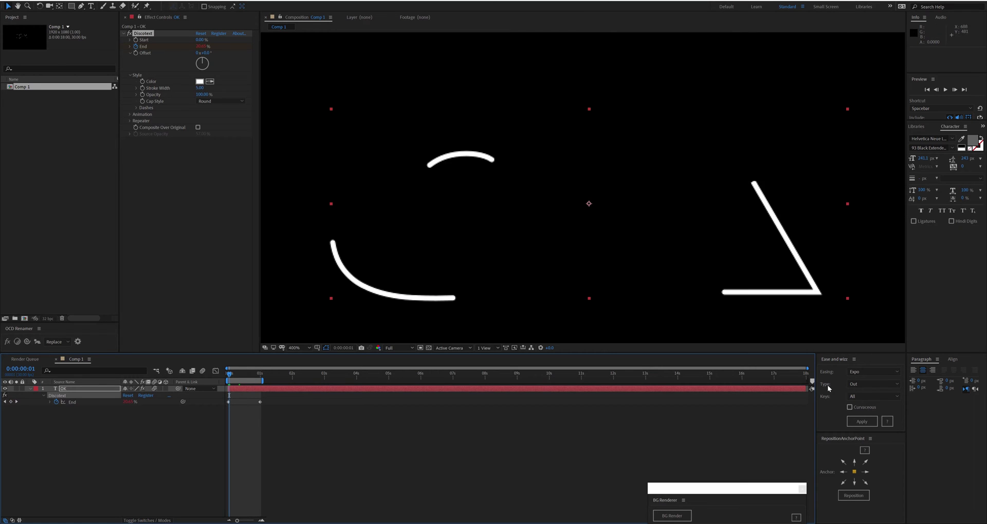
pyautogui.press('pageup')
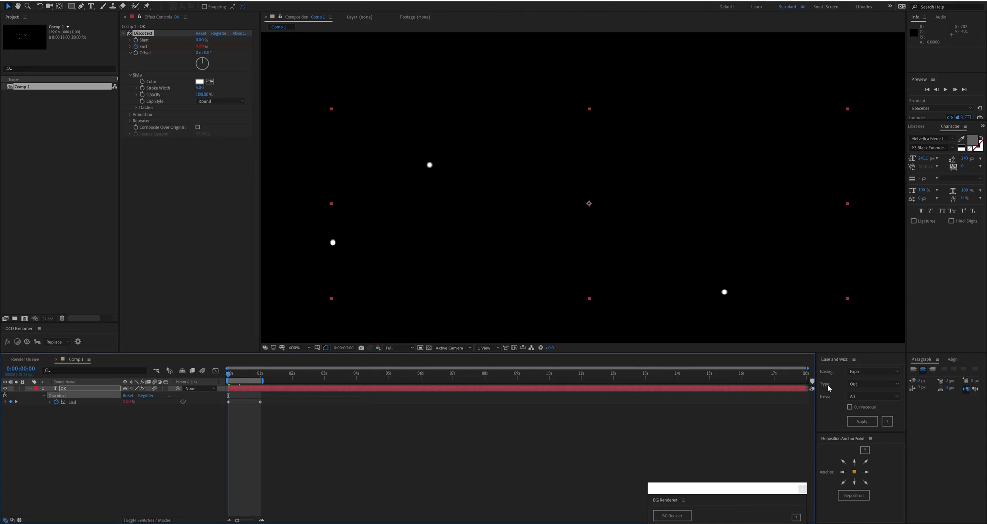
# Step: Try the Butt and Square cap styles at the first frame
pyautogui.click(220, 101)
pyautogui.click(217, 109)
pyautogui.click(220, 102)
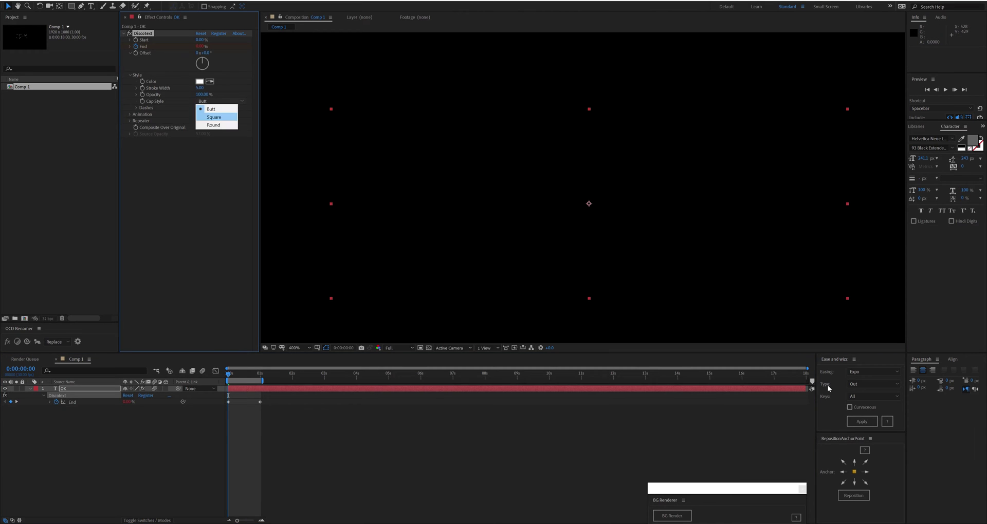
pyautogui.click(217, 116)
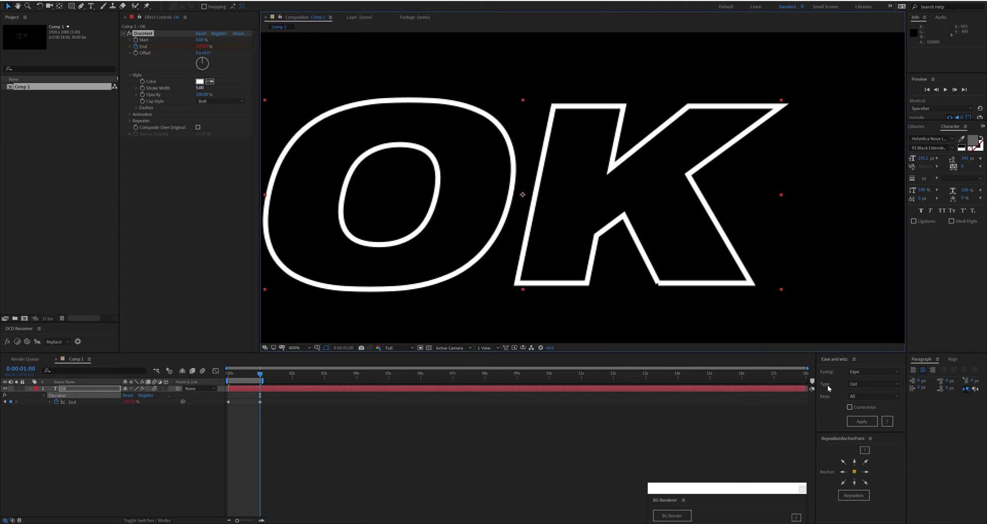
# Step: Increase the completed outline's stroke width to 12 and inspect the open corner of the K
pyautogui.moveTo(200, 87); pyautogui.dragTo(240, 88)
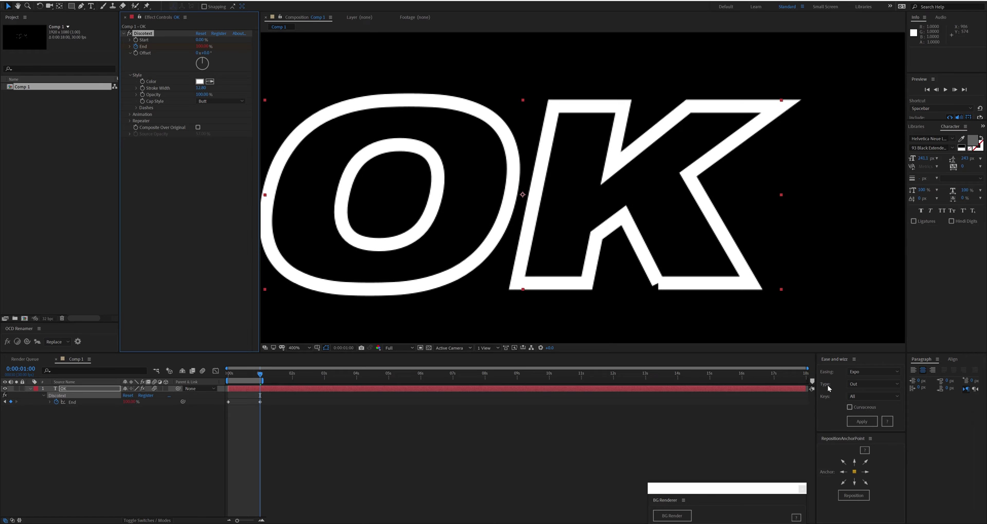
pyautogui.moveTo(522, 195); pyautogui.dragTo(553, 199)
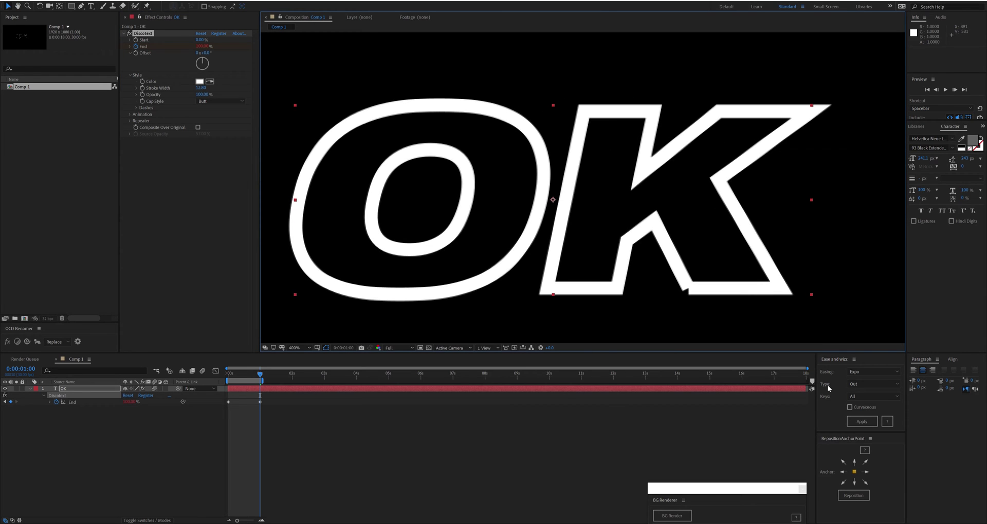
pyautogui.click(220, 101)
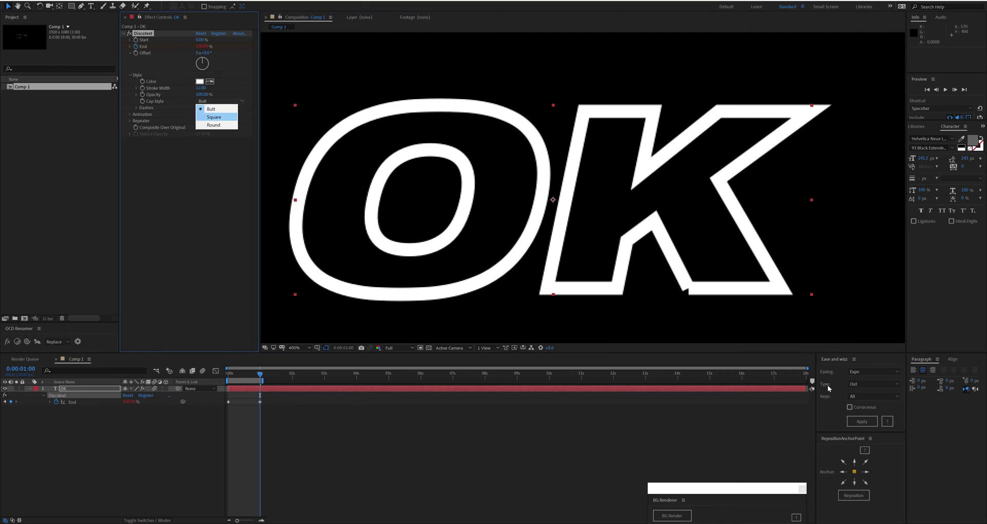
pyautogui.press('Escape')
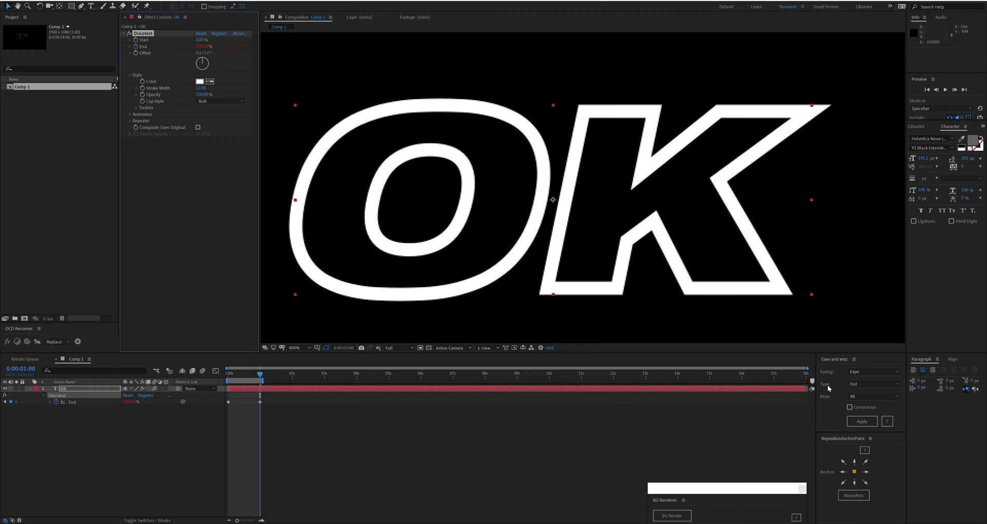
# Step: Set the outline's Offset to 1° and reduce its stroke width to 2
pyautogui.hotkey('ctrl', 'z')
pyautogui.hotkey('ctrl', 'z')
pyautogui.moveTo(206, 53); pyautogui.dragTo(207, 53)
pyautogui.moveTo(201, 88); pyautogui.dragTo(145, 88)
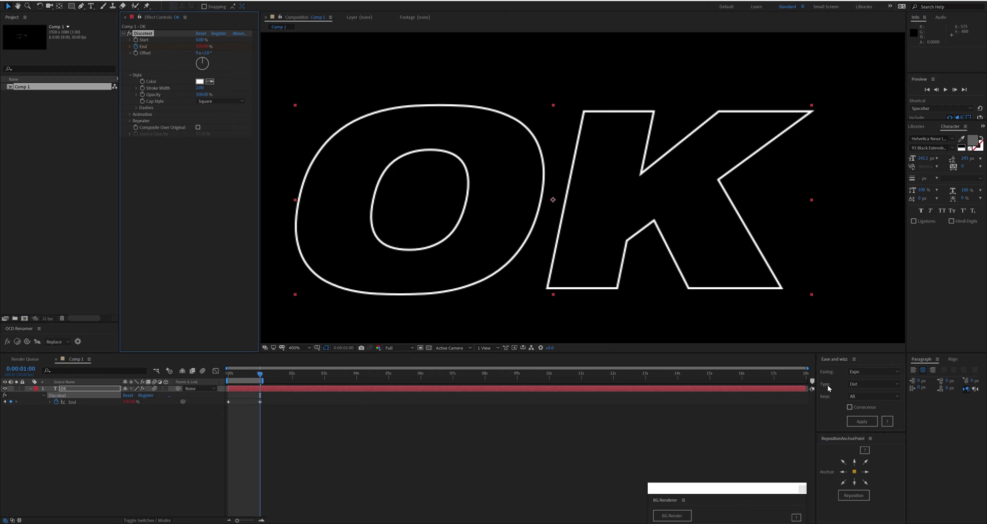
# Step: Enable dashes for the Discotext outline
pyautogui.click(136, 108)
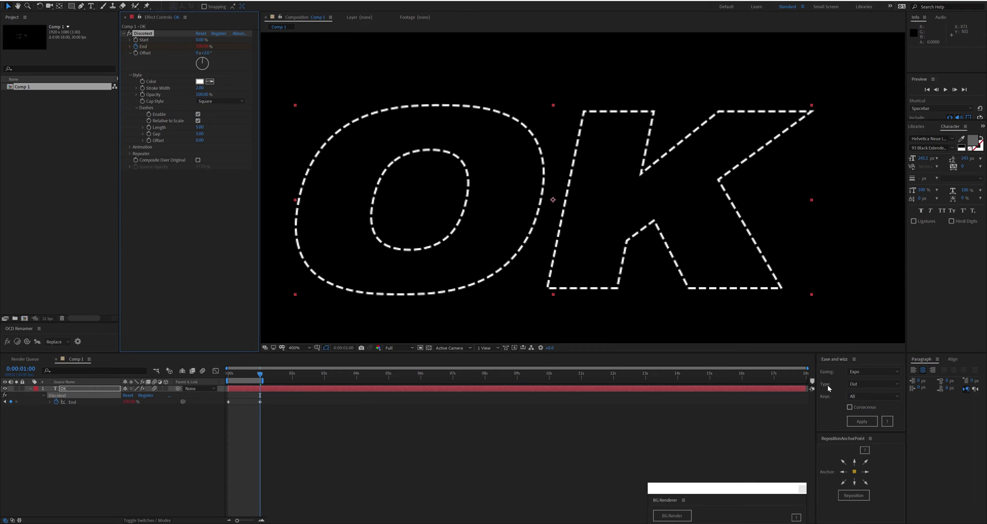
# Step: Try enlarging the dashed OK text with the dashes set relative to scale, and undo the scaling
pyautogui.press(',')
pyautogui.press(',')
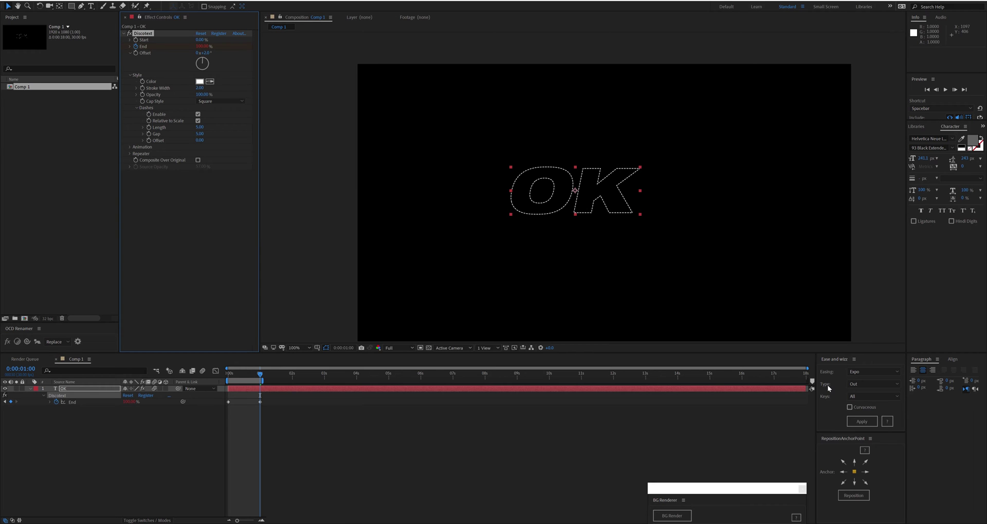
pyautogui.moveTo(639, 167); pyautogui.dragTo(861, 47)
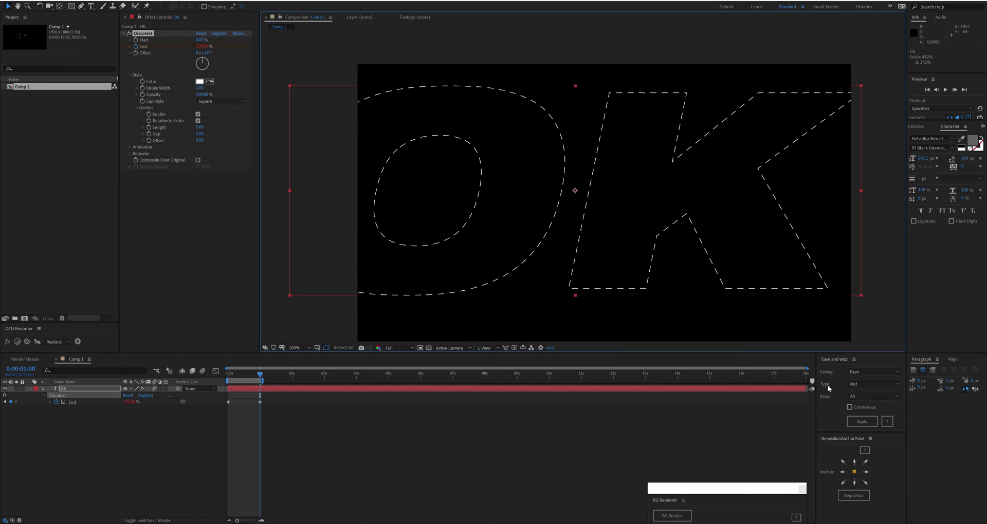
pyautogui.hotkey('ctrl', 'z')
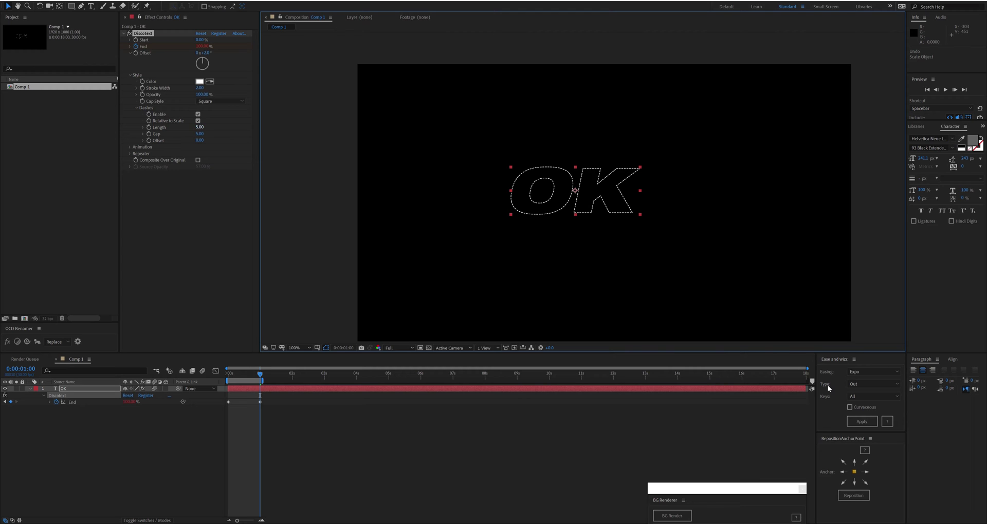
# Step: Turn off Relative to Scale for the dashes and test it by enlarging the text, undoing the enlargement
pyautogui.click(197, 121)
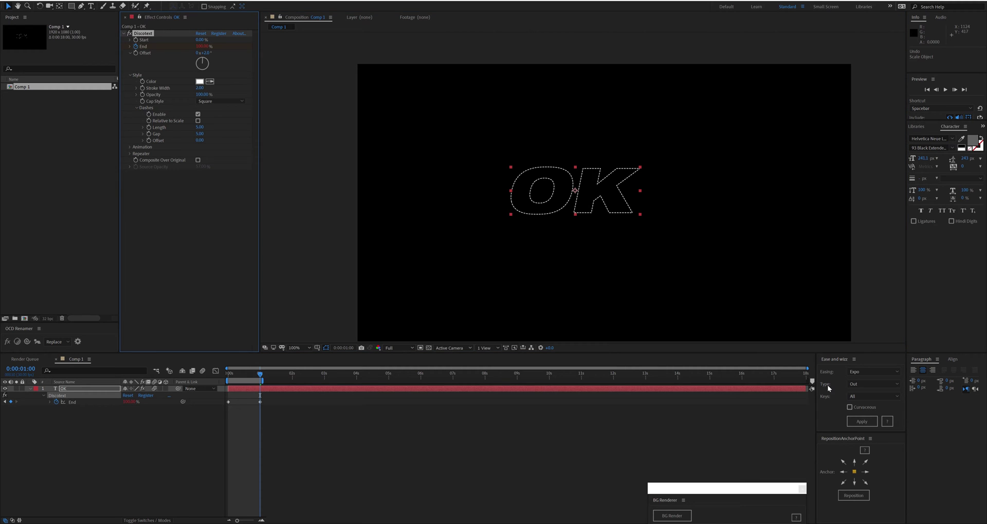
pyautogui.moveTo(640, 167)
pyautogui.mouseDown()
pyautogui.moveTo(759, 105)
pyautogui.moveTo(822, 100)
pyautogui.moveTo(962, 48)
pyautogui.mouseUp()
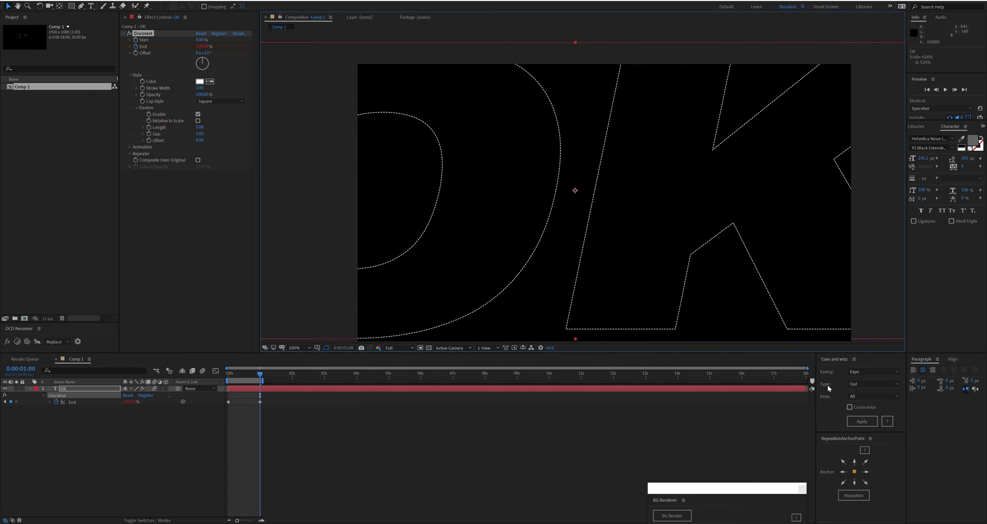
pyautogui.hotkey('ctrl', 'z')
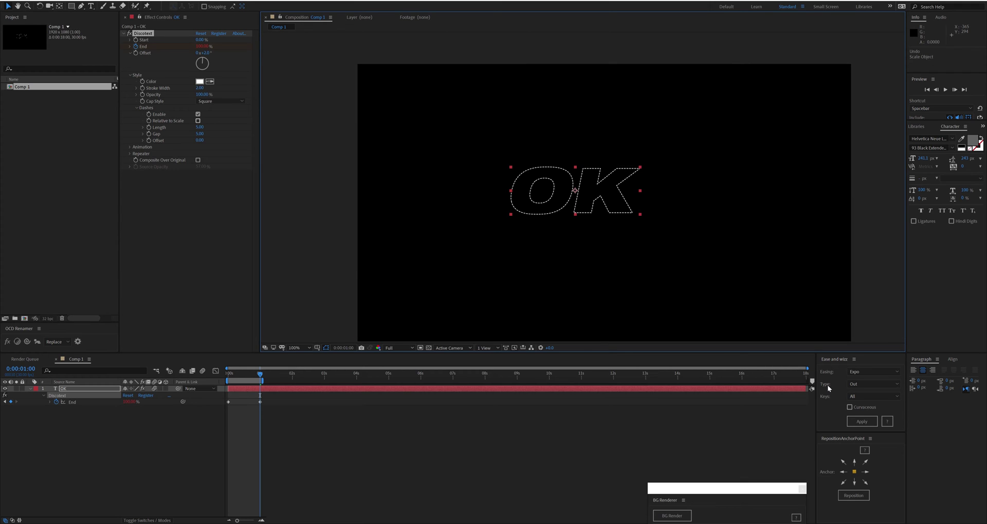
# Step: Set the dash Length to 20 and the Gap to 40, and shift the dashes along the outline with their Offset
pyautogui.press('.')
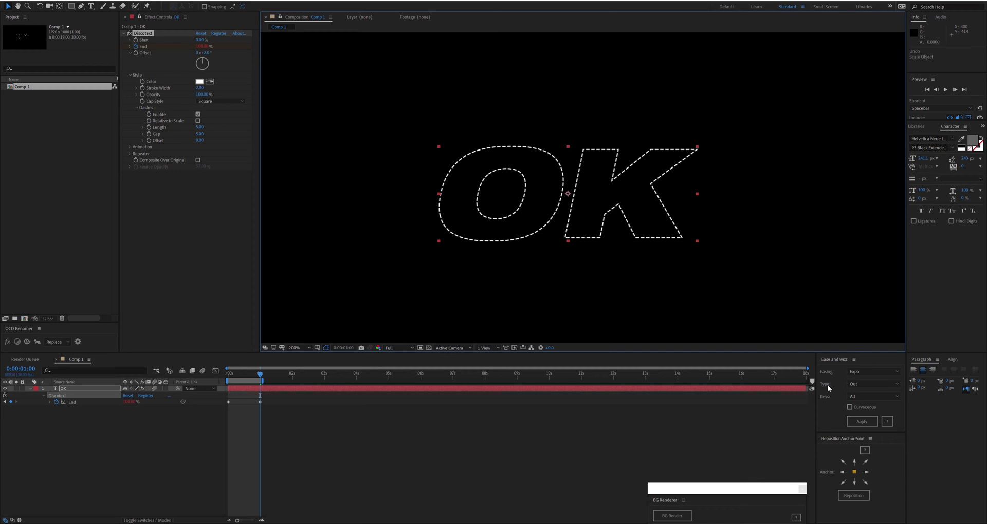
pyautogui.click(199, 126)
pyautogui.write('20')
pyautogui.press('Return')
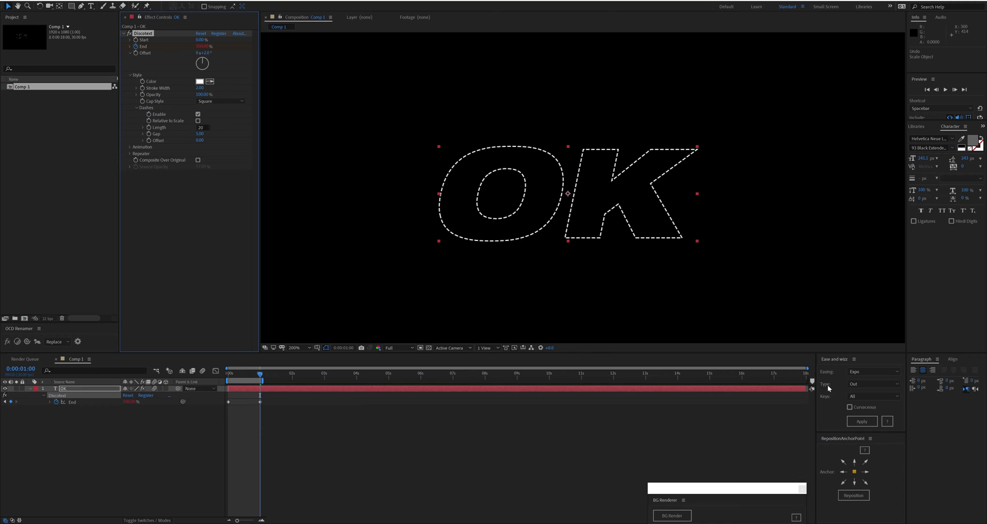
pyautogui.press('Return')
pyautogui.press('Tab')
pyautogui.write('40')
pyautogui.press('Return')
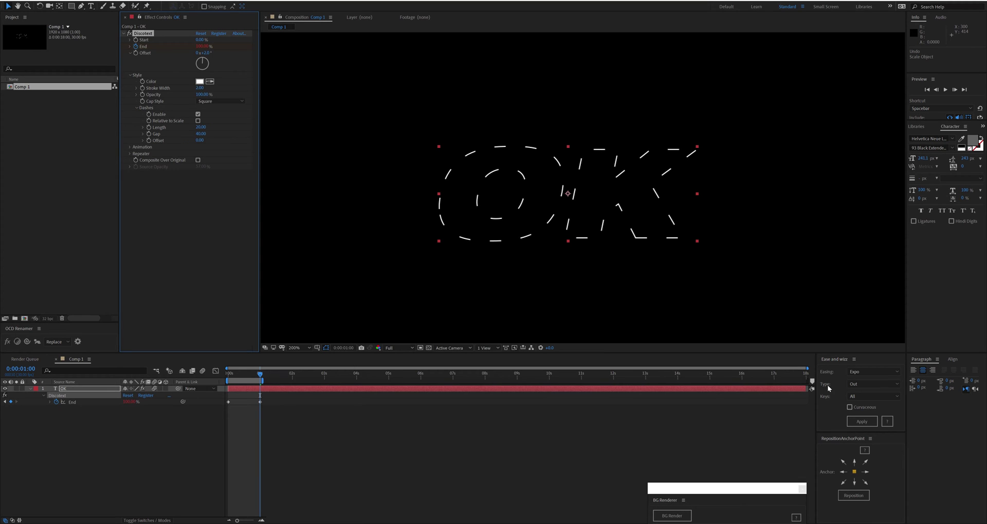
pyautogui.moveTo(200, 140); pyautogui.dragTo(242, 141)
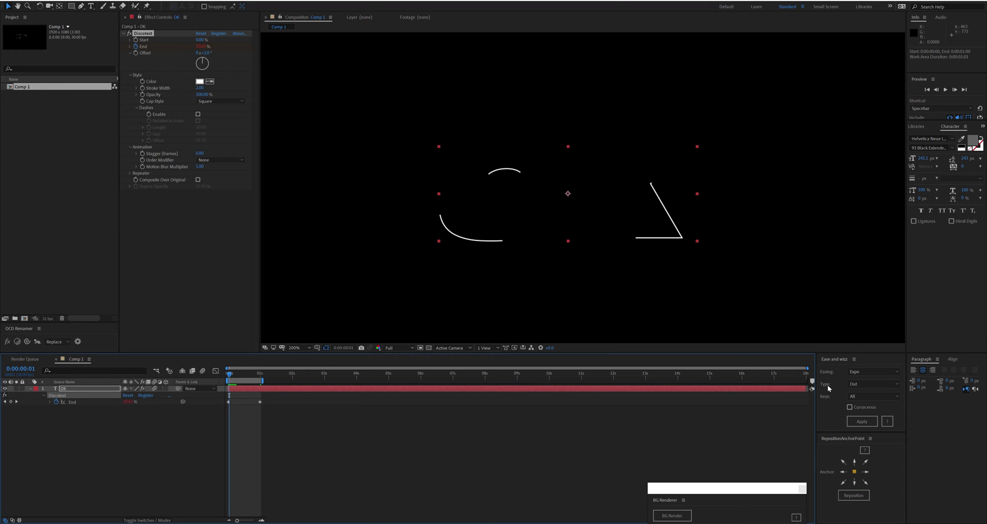
# Step: Set the outline animation's Stagger to 5 frames and preview the result
pyautogui.press('k')
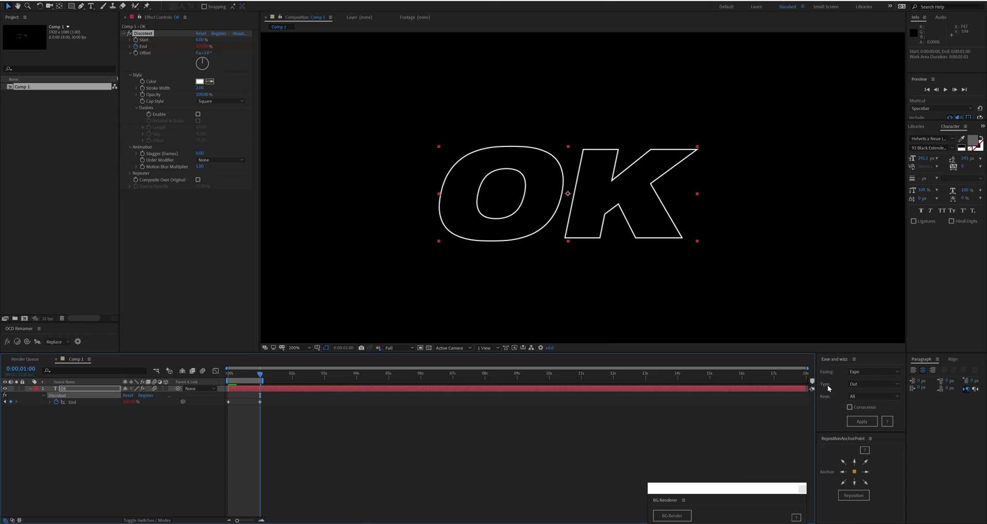
pyautogui.click(199, 153)
pyautogui.write('5')
pyautogui.press('Return')
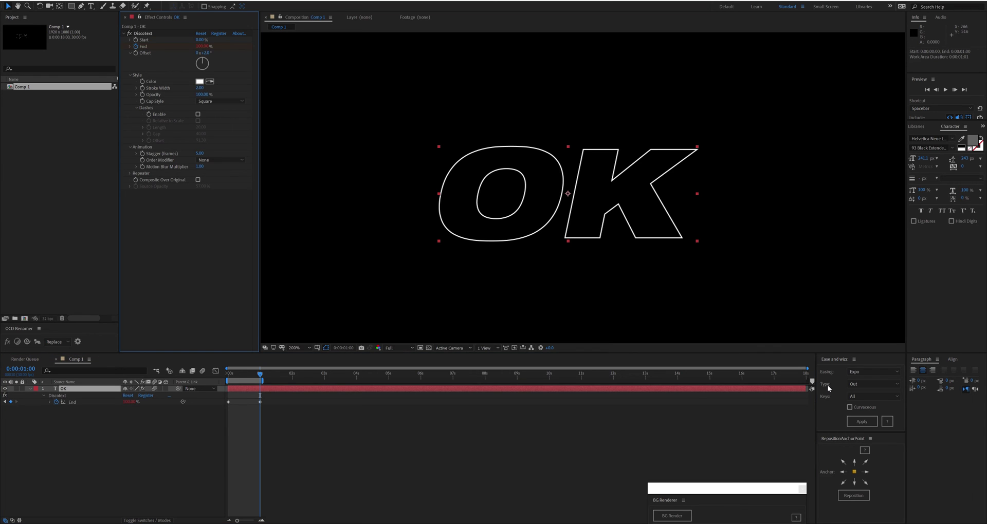
pyautogui.press('space')
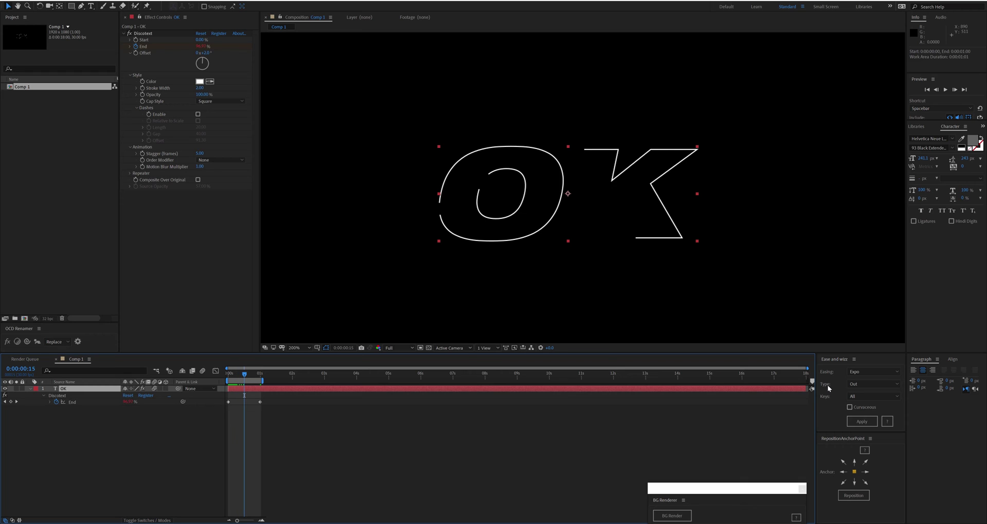
# Step: Compare the Reverse and Random order modifiers at intermediate frames, and restore the modifier to None
pyautogui.click(221, 160)
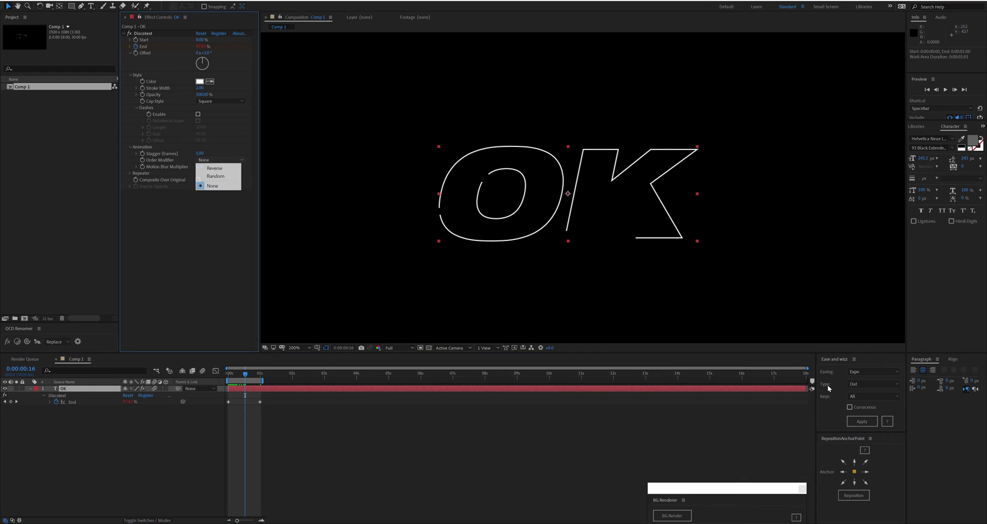
pyautogui.click(215, 176)
pyautogui.press('pageup')
pyautogui.press('pageup')
pyautogui.press('pageup')
pyautogui.press('pageup')
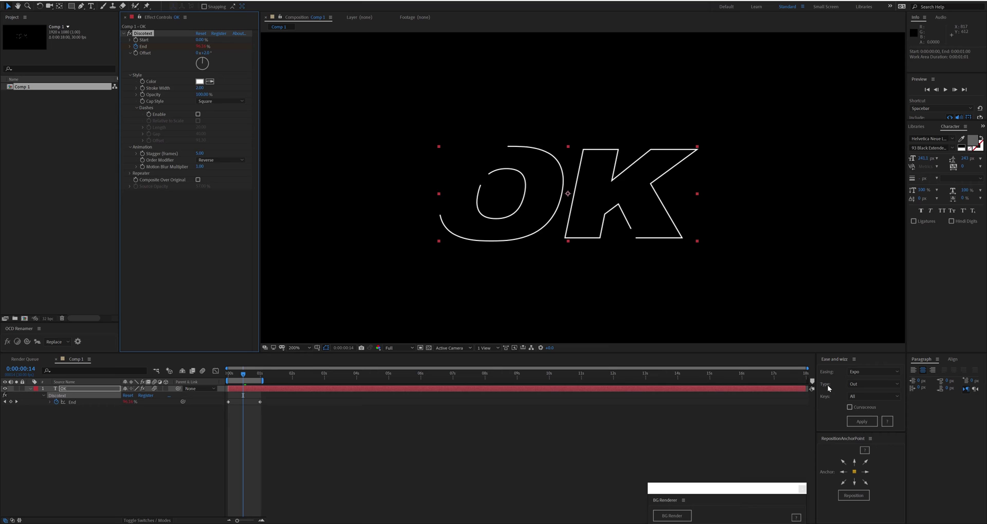
pyautogui.click(221, 160)
pyautogui.click(216, 177)
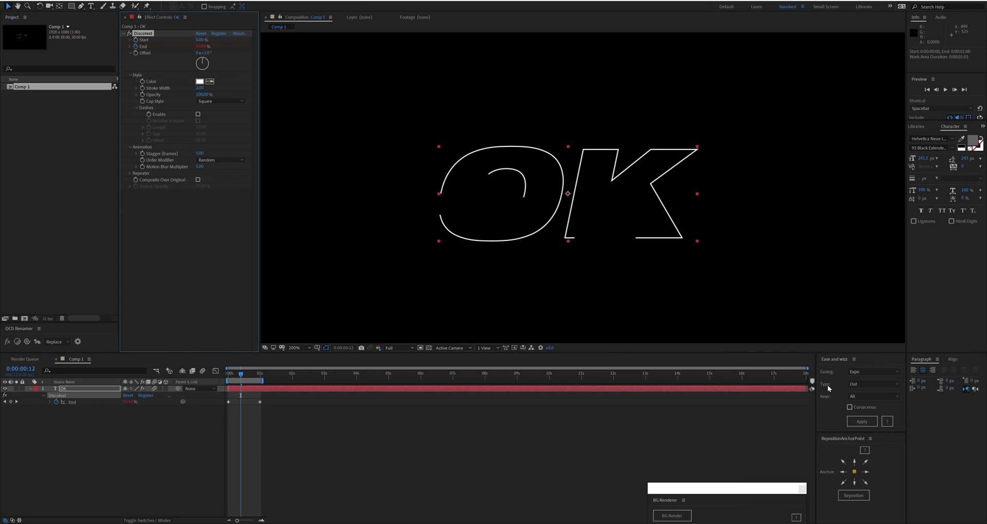
pyautogui.click(221, 160)
pyautogui.click(213, 185)
# Step: Enable motion blur for the composition and check the shutter angle in its advanced settings
pyautogui.click(202, 370)
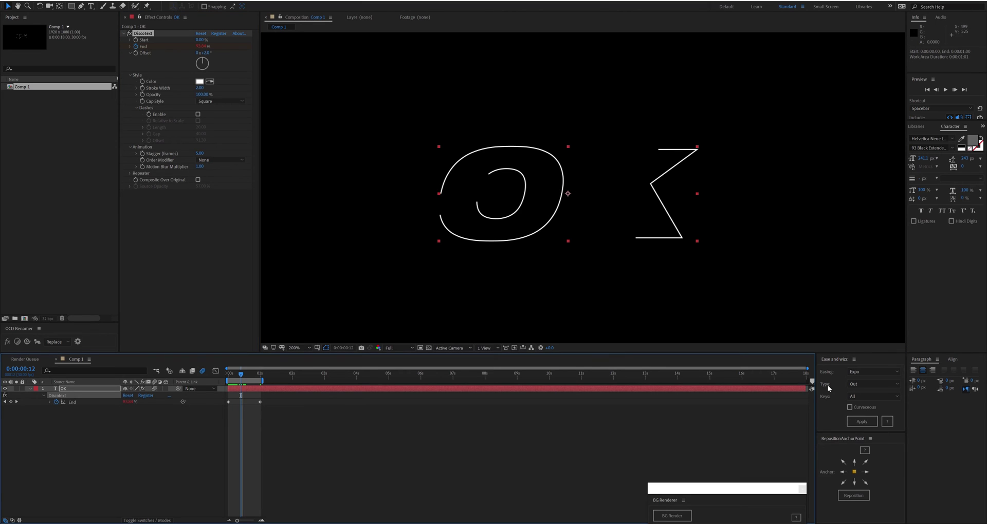
pyautogui.hotkey('ctrl', 'k')
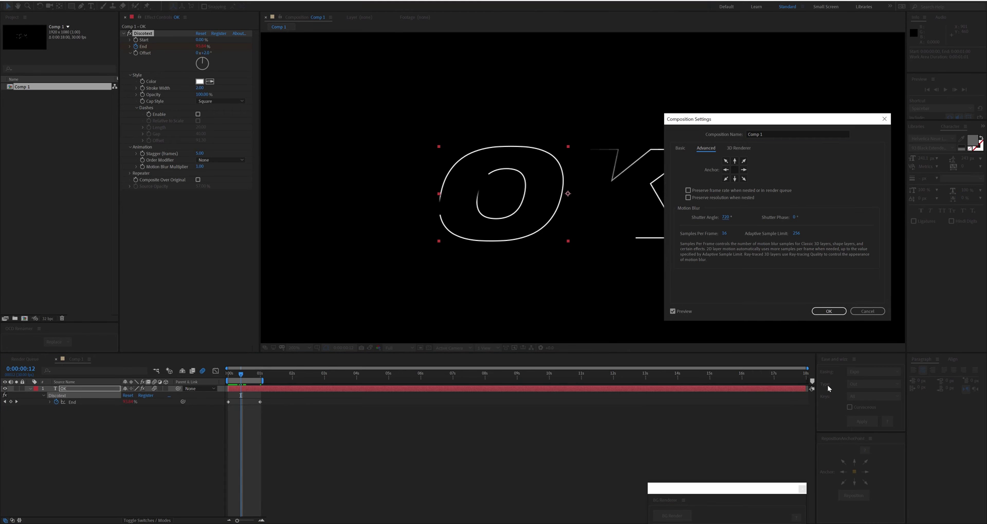
pyautogui.press('Return')
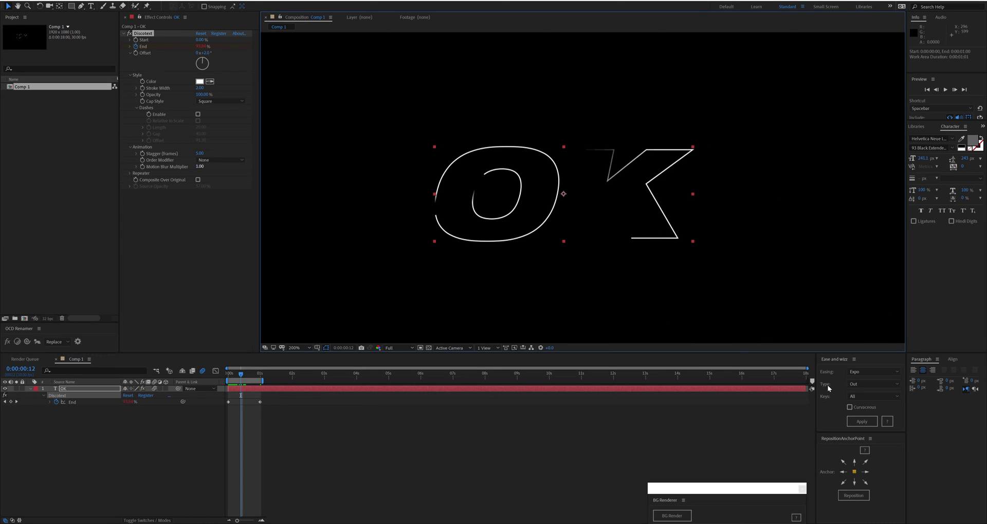
# Step: Try Motion Blur Multiplier values of 2 and 0 on the outline, and return it to 1
pyautogui.click(200, 166)
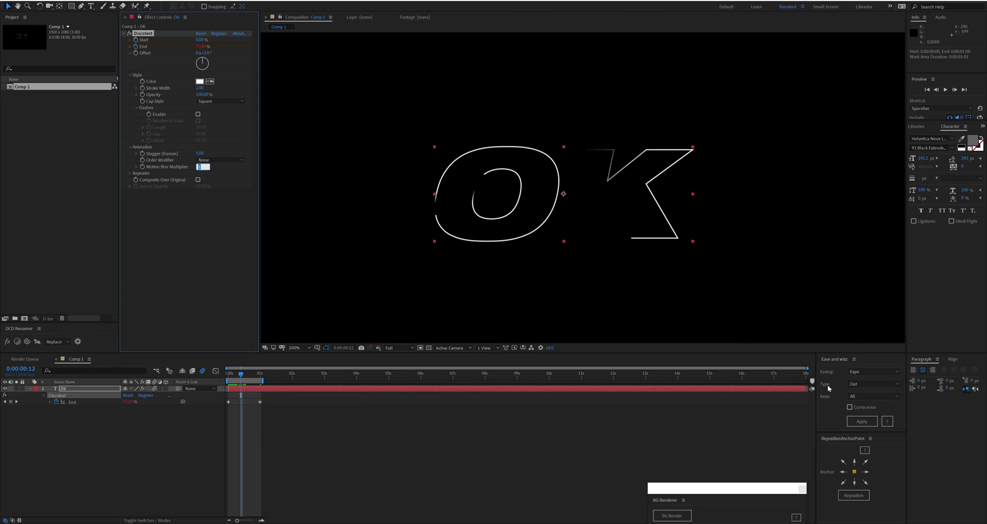
pyautogui.write('2')
pyautogui.press('Return')
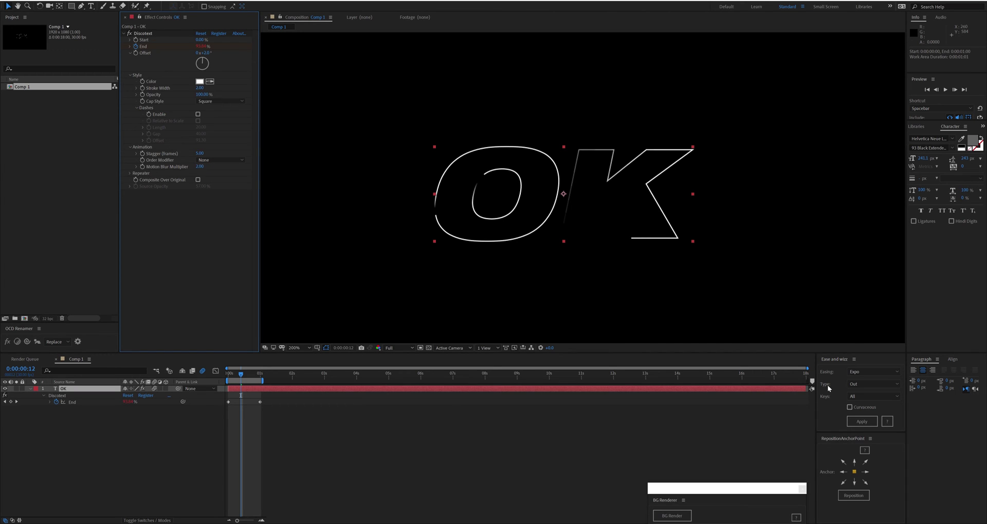
pyautogui.click(200, 166)
pyautogui.write('0')
pyautogui.press('Return')
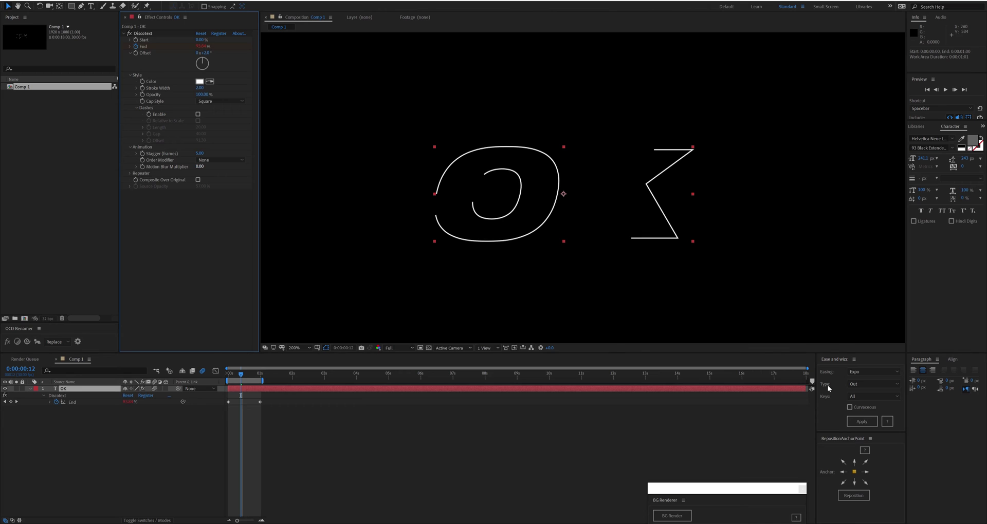
pyautogui.click(200, 167)
pyautogui.write('1')
pyautogui.press('Return')
# Step: Review the composition's advanced motion blur settings
pyautogui.hotkey('ctrl', 'k')
pyautogui.click(706, 148)
pyautogui.press('Escape')
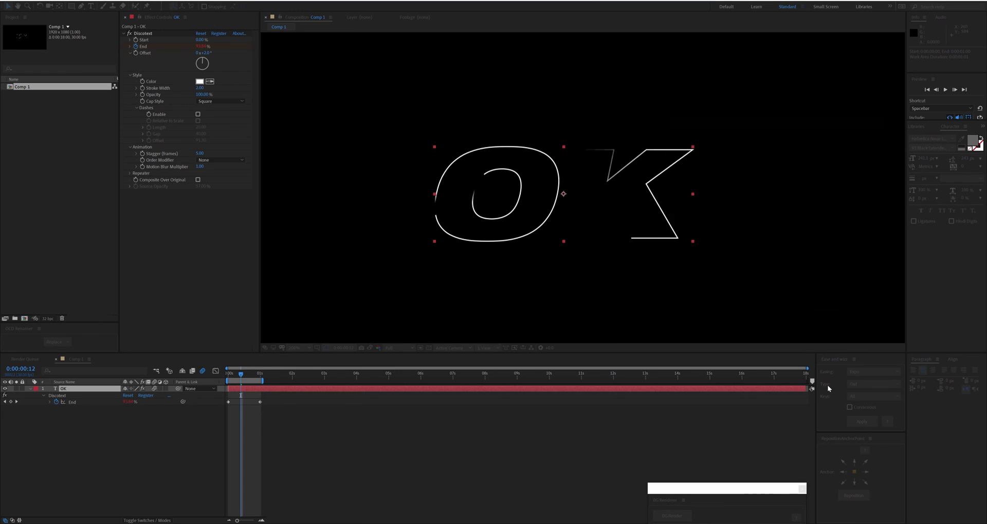
pyautogui.press('Return')
pyautogui.write('2')
pyautogui.press('Return')
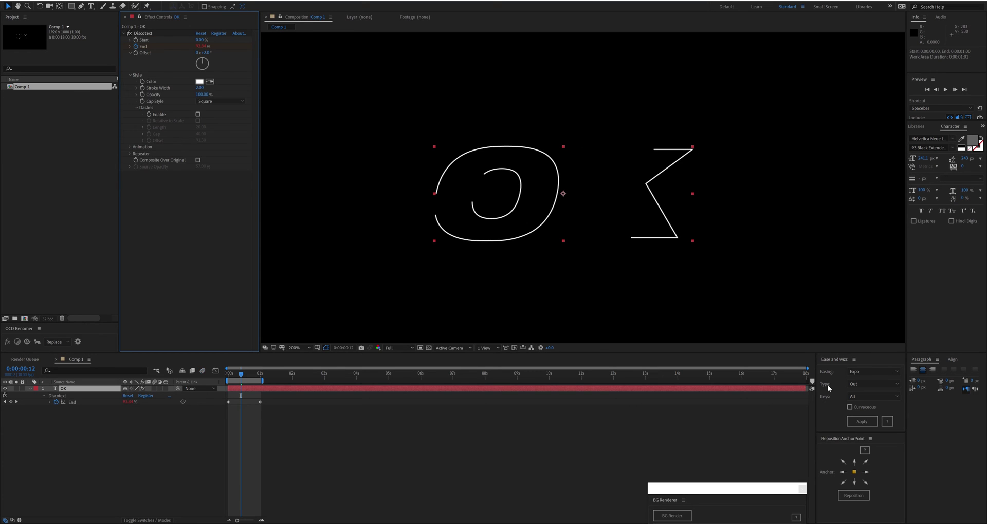
# Step: Set the Discotext Repeater to 10 copies
pyautogui.click(130, 153)
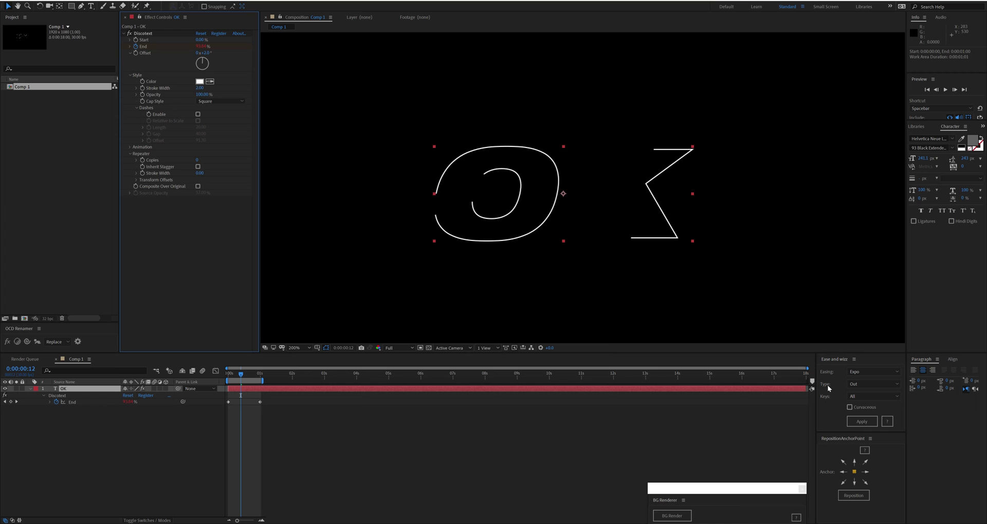
pyautogui.moveTo(555, 192); pyautogui.dragTo(508, 169)
pyautogui.scroll(-1, 518, 167)
pyautogui.click(198, 160)
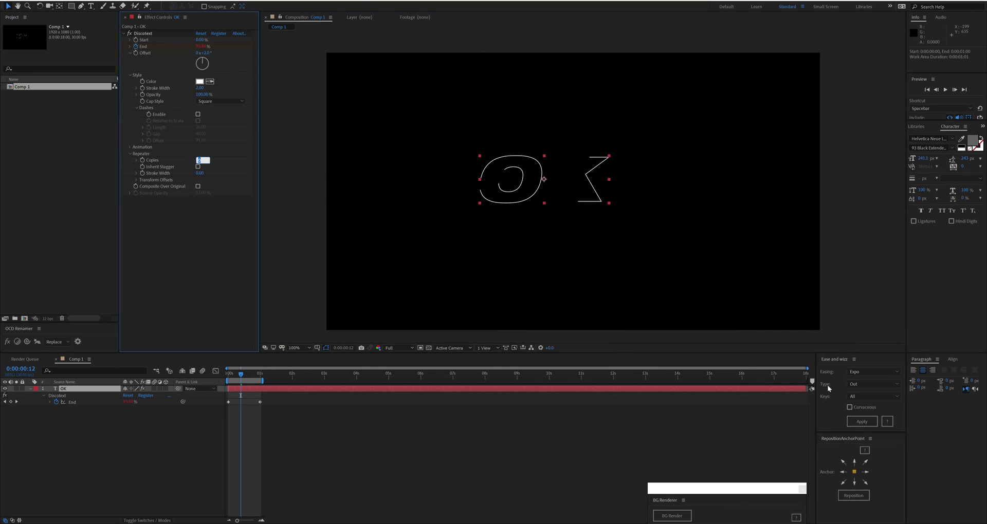
pyautogui.write('10')
pyautogui.press('Return')
# Step: Set the Repeater's Translate X and Translate Y offsets to 10
pyautogui.click(136, 180)
pyautogui.click(199, 193)
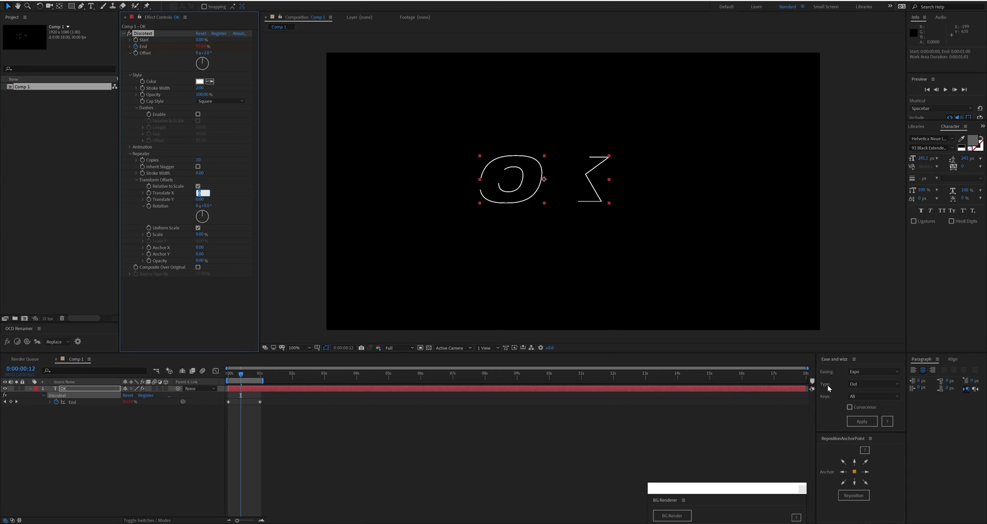
pyautogui.write('10')
pyautogui.press('Tab')
pyautogui.write('10')
pyautogui.press('Return')
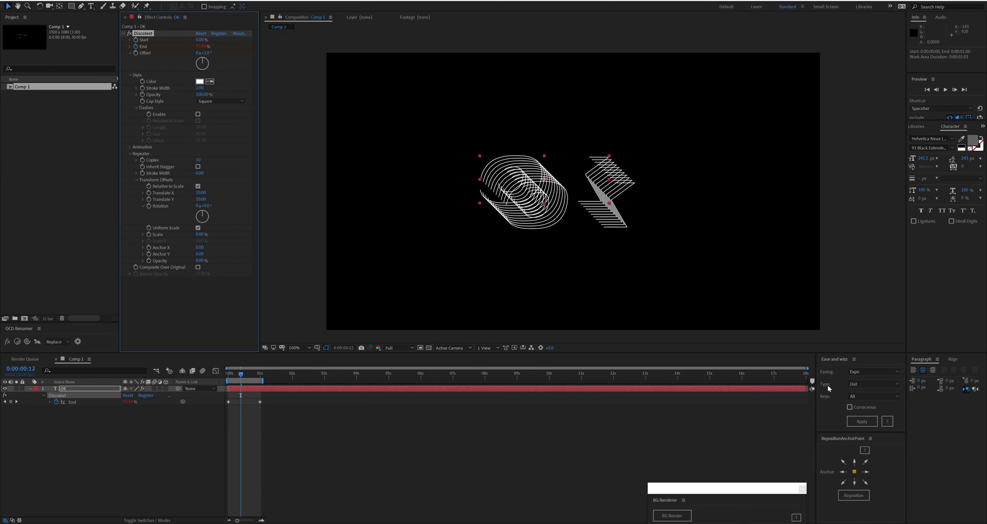
# Step: Fade the repeated copies by setting their Opacity offset to -10%
pyautogui.click(200, 260)
pyautogui.write('-10')
pyautogui.press('Return')
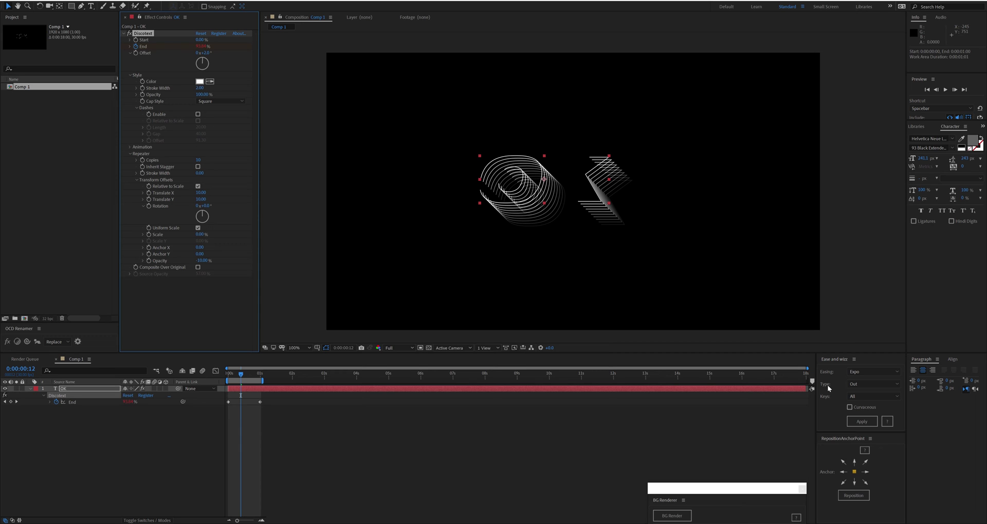
# Step: Scale the OK text down to 80%, and test further scaling with the Repeater's Relative to Scale turned off
pyautogui.moveTo(609, 156)
pyautogui.mouseDown()
pyautogui.moveTo(781, 106)
pyautogui.moveTo(671, 160)
pyautogui.mouseUp()
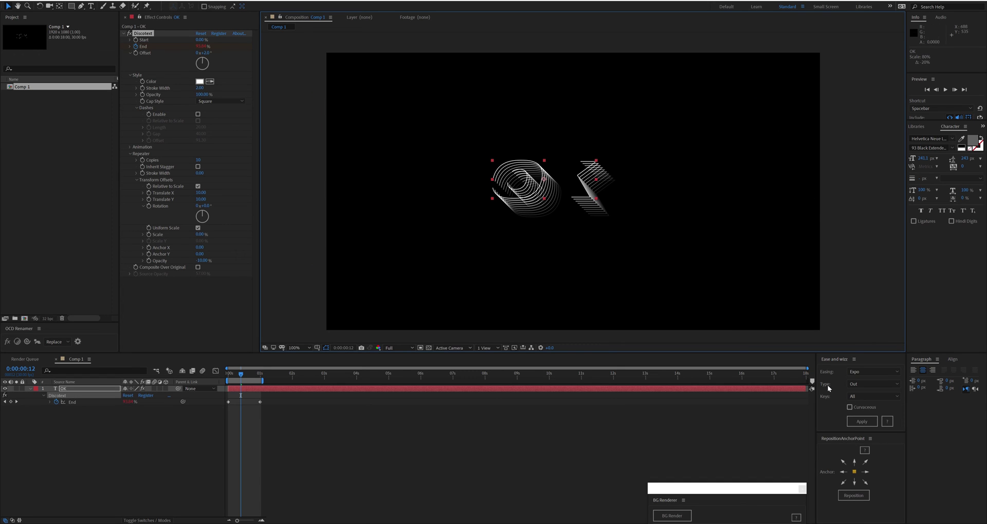
pyautogui.click(200, 193)
pyautogui.click(198, 186)
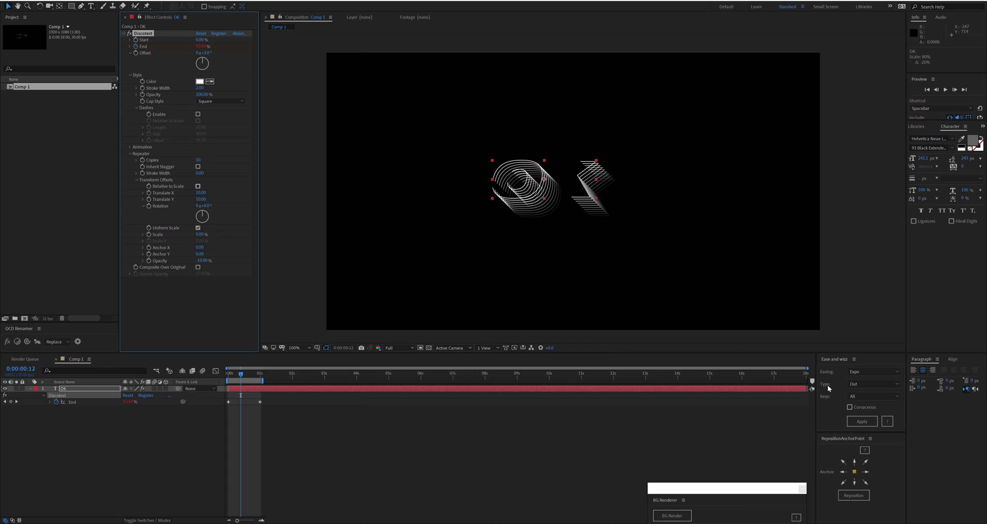
pyautogui.moveTo(596, 160)
pyautogui.mouseDown()
pyautogui.moveTo(755, 89)
pyautogui.moveTo(806, 83)
pyautogui.moveTo(654, 133)
pyautogui.moveTo(594, 179)
pyautogui.mouseUp()
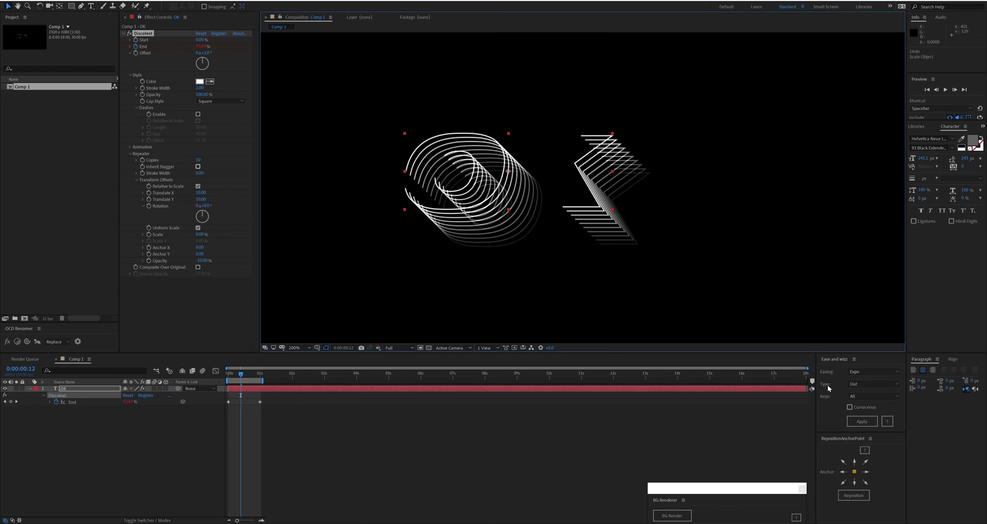
# Step: Enable Inherit Stagger for the Repeater and preview the staggered copies
pyautogui.click(198, 166)
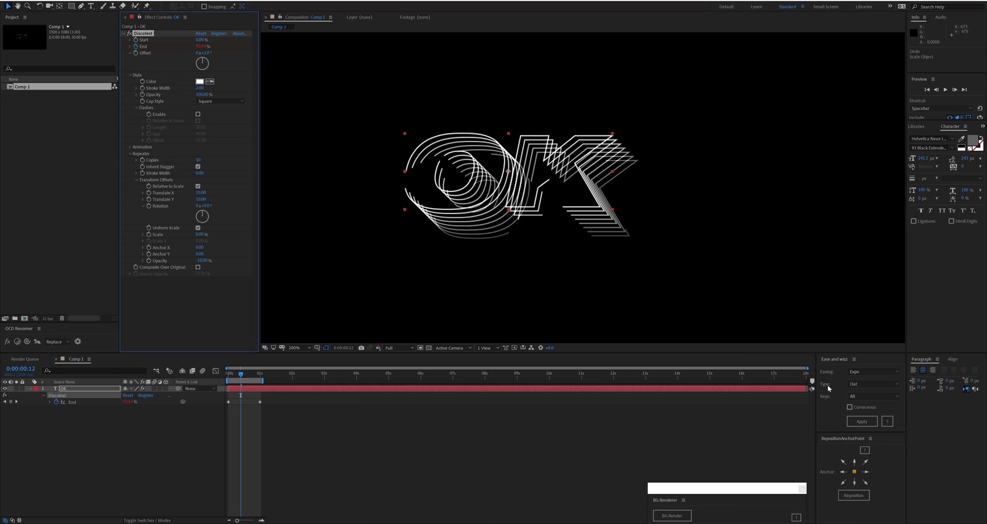
pyautogui.press('space')
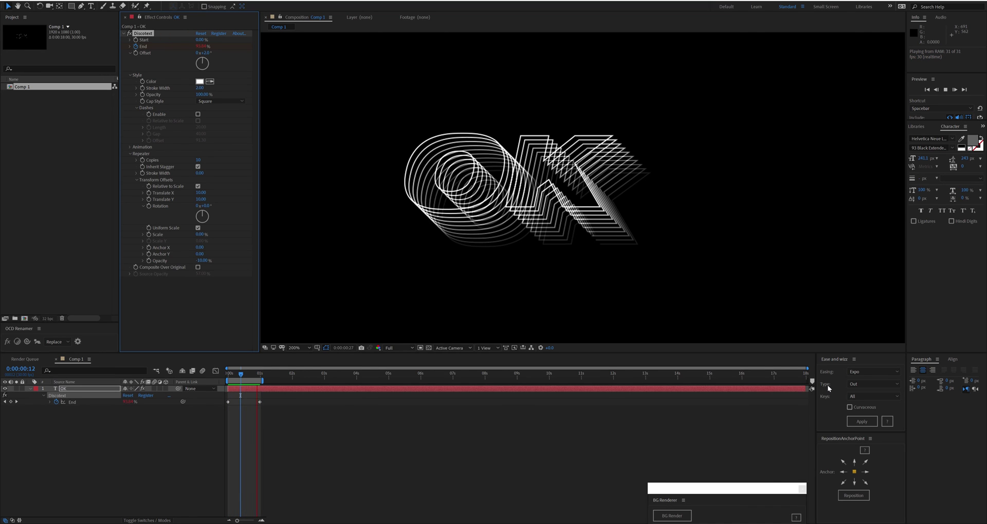
pyautogui.press('space')
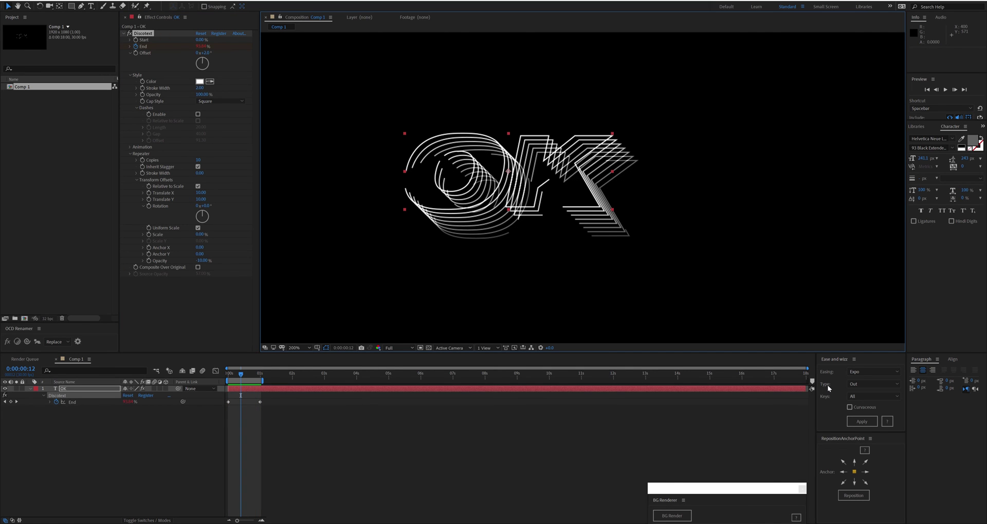
# Step: Turn off Inherit Stagger for the Repeater and preview the copies animating in unison
pyautogui.click(198, 167)
pyautogui.moveTo(358, 209); pyautogui.dragTo(373, 214)
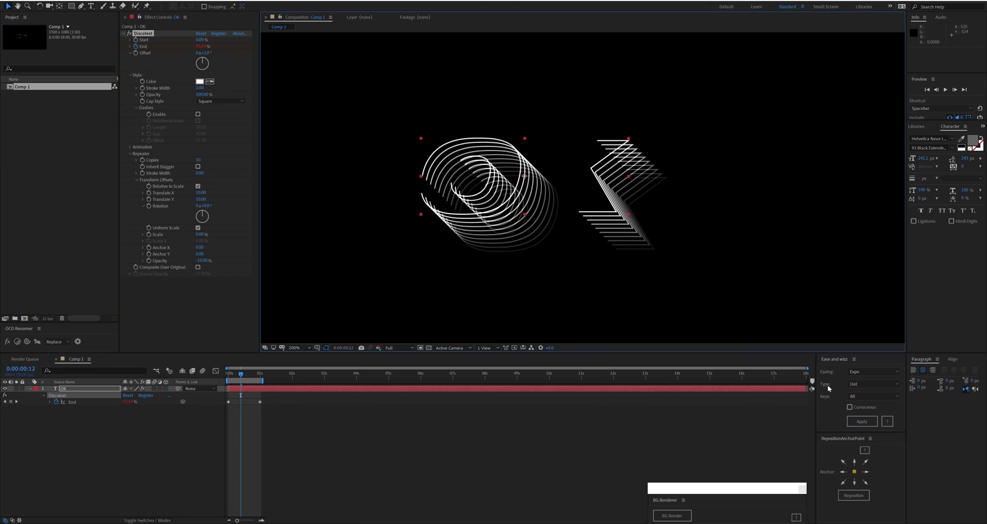
pyautogui.press('space')
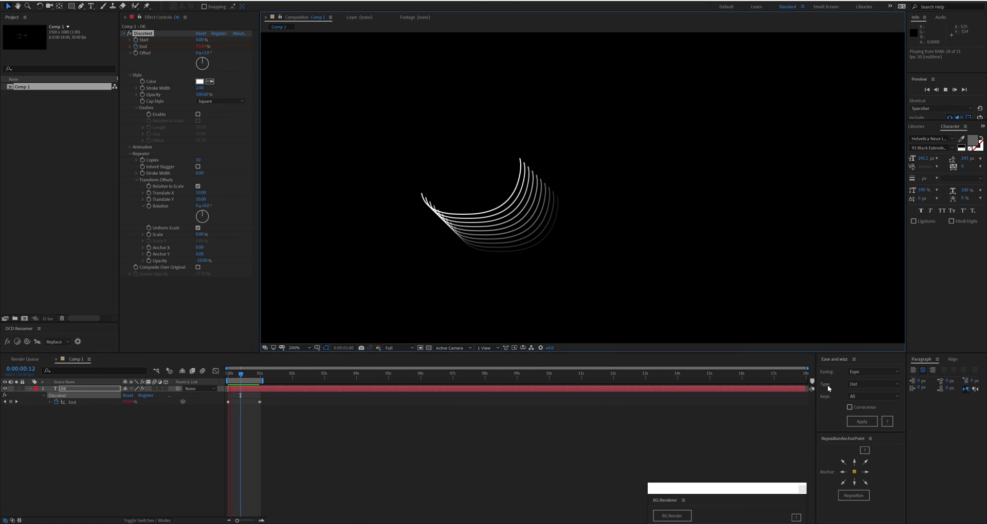
# Step: Move the current time to 0:00:00:29, where the OK text is fully drawn
pyautogui.moveTo(230, 375); pyautogui.dragTo(244, 374)
pyautogui.press('pagedown')
pyautogui.press('pagedown')
pyautogui.press('pagedown')
pyautogui.press('pagedown')
pyautogui.press('pagedown')
pyautogui.press('pagedown')
pyautogui.press('pagedown')
pyautogui.press('pagedown')
pyautogui.press('pagedown')
pyautogui.press('pagedown')
pyautogui.press('pagedown')
pyautogui.press('pagedown')
pyautogui.press('pagedown')
pyautogui.press('pagedown')
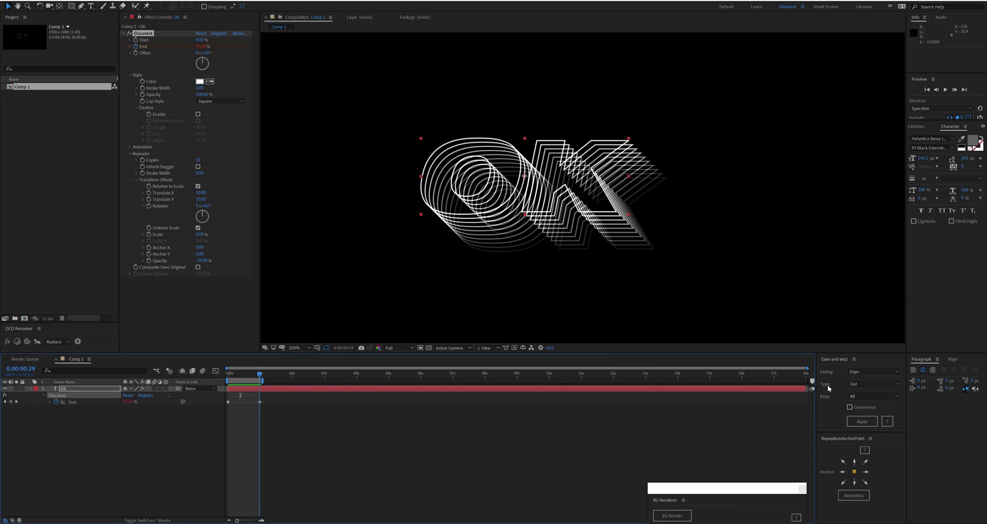
# Step: Reset the Repeater's Translate X and Translate Y offsets to 0 and set its Rotation offset to 10°
pyautogui.click(207, 206)
pyautogui.write('10')
pyautogui.press('Return')
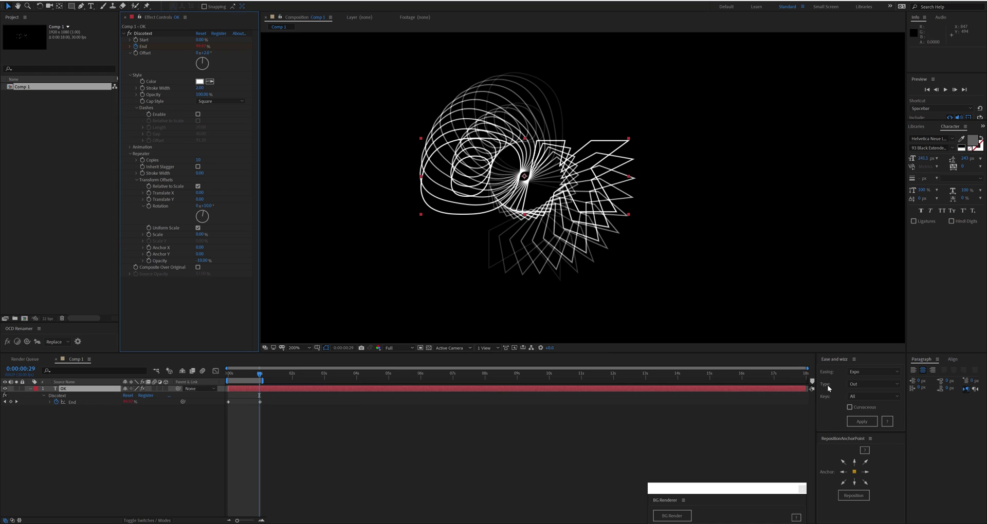
# Step: Try moving the text's anchor point to its upper-left corner, undo the move, and reset the Repeater's Rotation offset to 0°
pyautogui.moveTo(527, 182); pyautogui.dragTo(420, 141)
pyautogui.press('y')
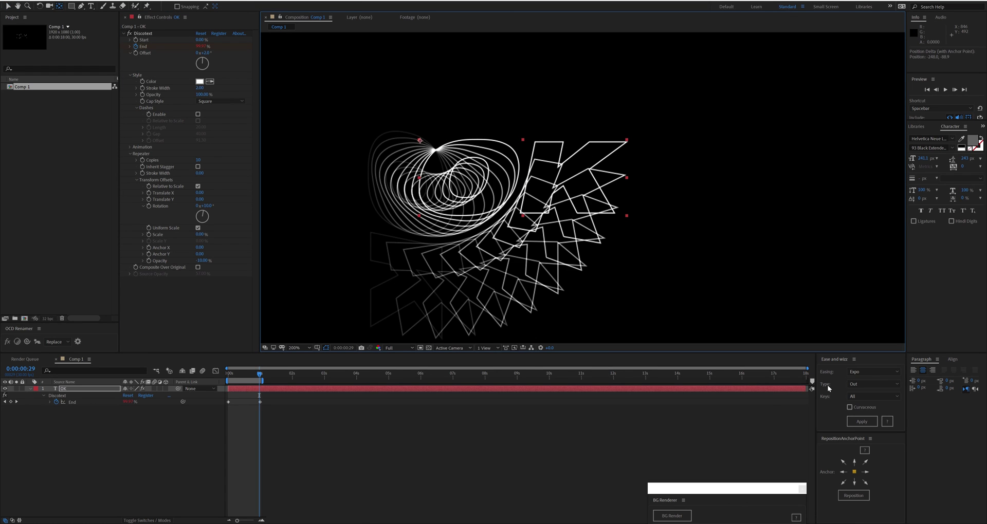
pyautogui.hotkey('ctrl', 'z')
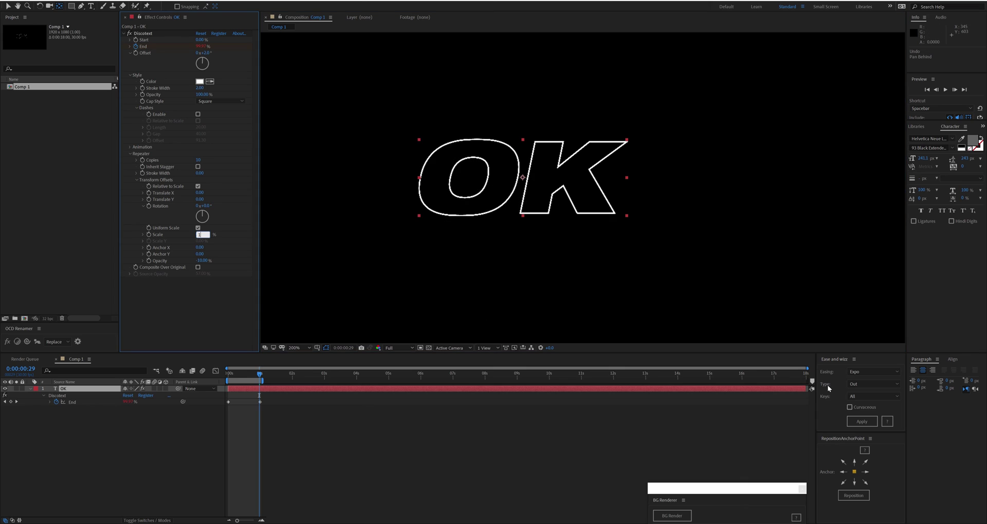
# Step: Try Repeater Scale offsets of 10% and 20%, inspecting the enlarged copies up close
pyautogui.write('0')
pyautogui.press('Return')
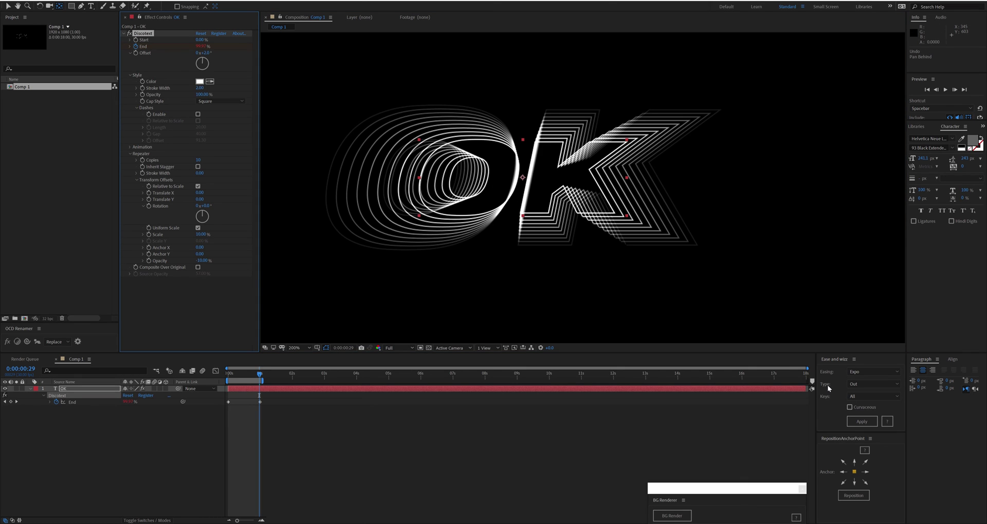
pyautogui.press(',')
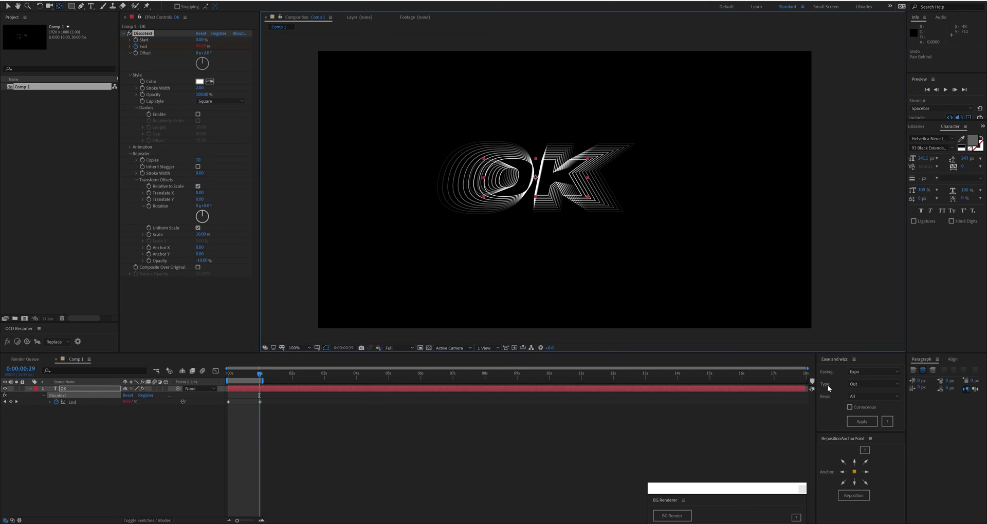
pyautogui.click(201, 234)
pyautogui.write('20')
pyautogui.press('Return')
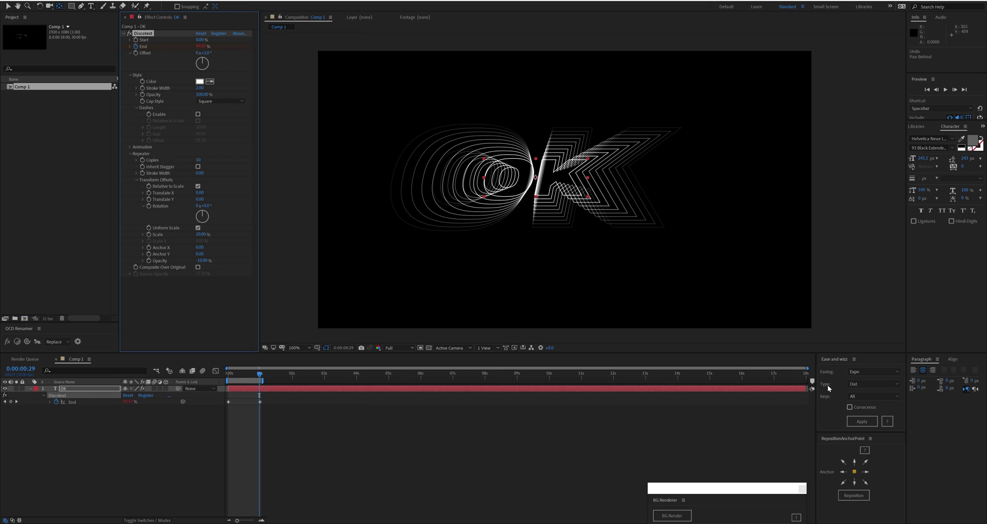
pyautogui.scroll(1, 368, 266)
pyautogui.moveTo(368, 266); pyautogui.dragTo(272, 226)
pyautogui.scroll(1, 272, 226)
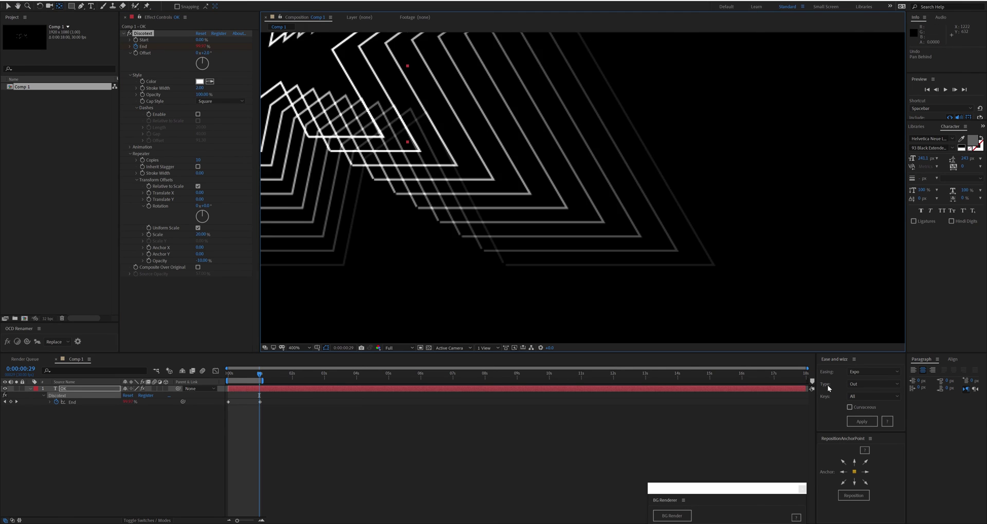
# Step: Set the Repeater's Scale offset to 50% and inspect the sharpness of the outermost copies
pyautogui.scroll(-1, 272, 226)
pyautogui.click(201, 235)
pyautogui.write('50')
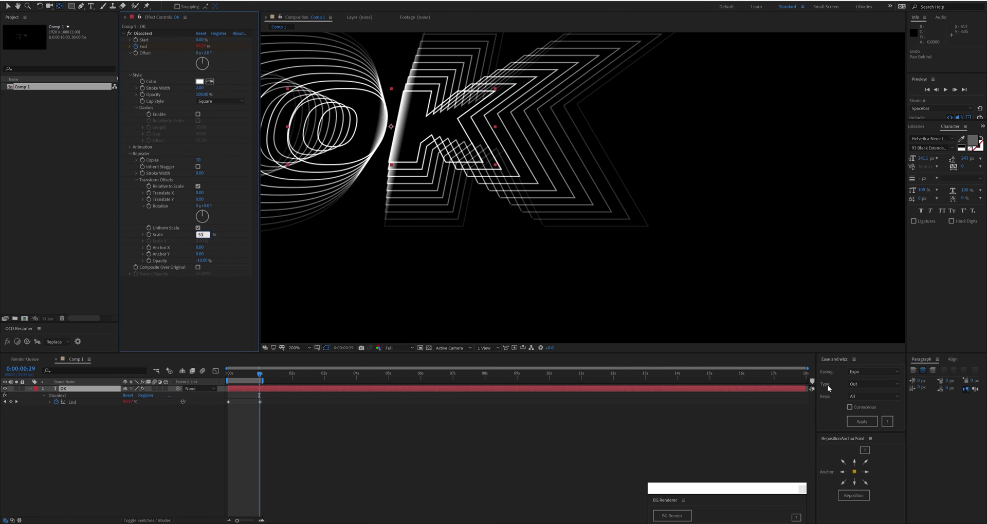
pyautogui.press('Return')
pyautogui.moveTo(709, 278); pyautogui.dragTo(459, 227)
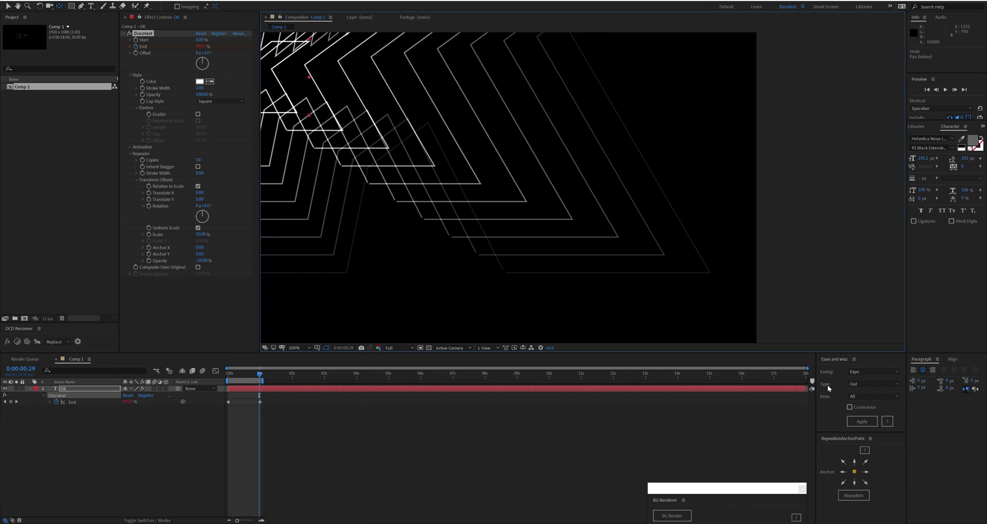
pyautogui.moveTo(322, 308)
pyautogui.mouseDown()
pyautogui.moveTo(786, 394)
pyautogui.moveTo(824, 414)
pyautogui.mouseUp()
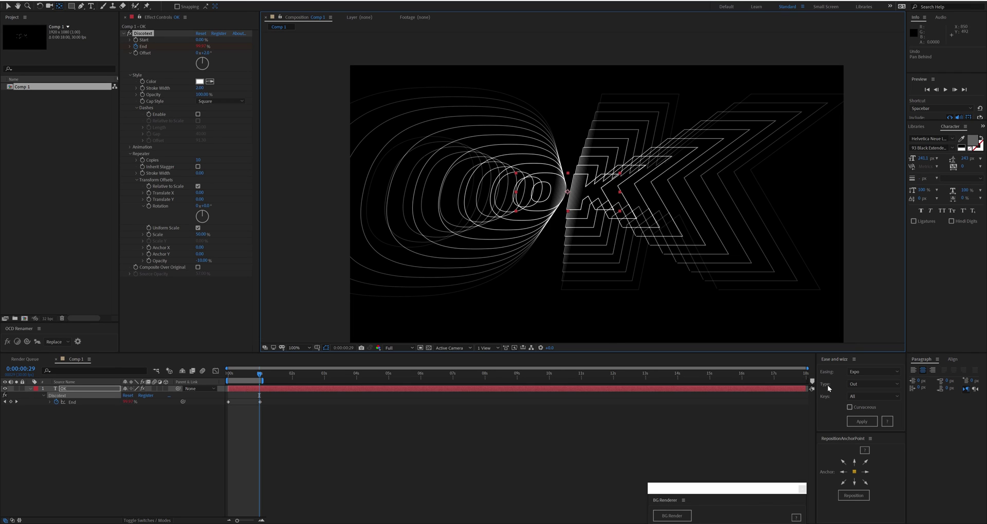
# Step: Move the layer's anchor point well above and left of the text, and set the Repeater's Anchor X to 821 and Anchor Y to 359
pyautogui.moveTo(568, 191); pyautogui.dragTo(414, 117)
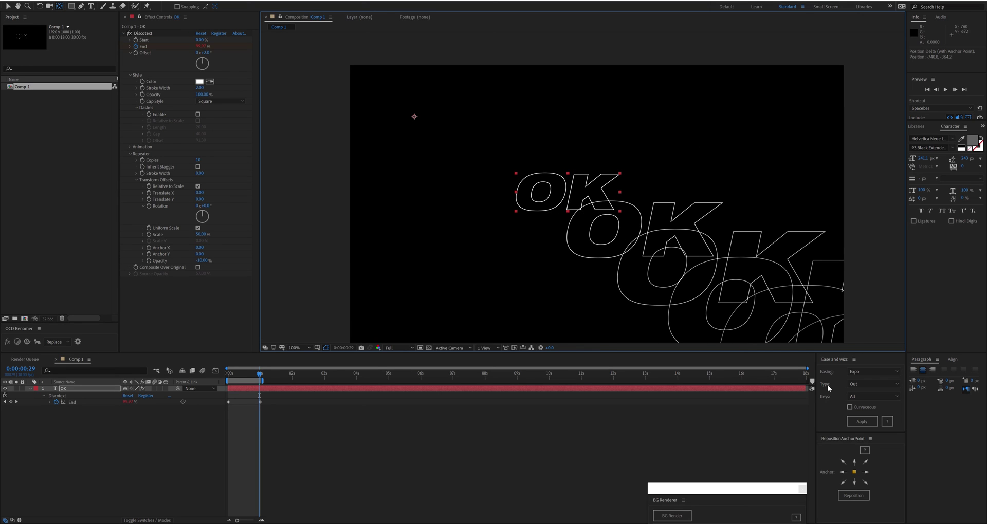
pyautogui.moveTo(562, 233); pyautogui.dragTo(531, 232)
pyautogui.moveTo(199, 247); pyautogui.dragTo(622, 247)
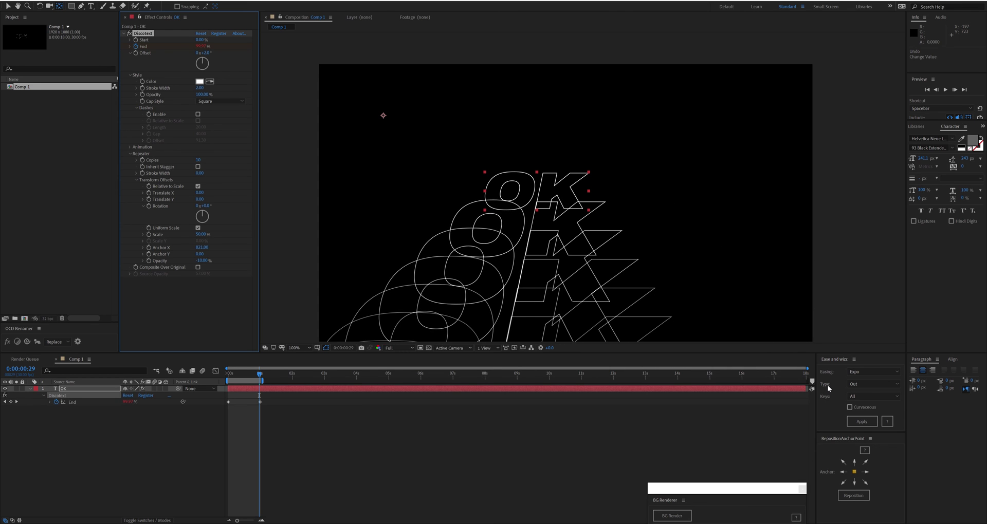
pyautogui.press('Tab')
pyautogui.write('359')
pyautogui.press('Return')
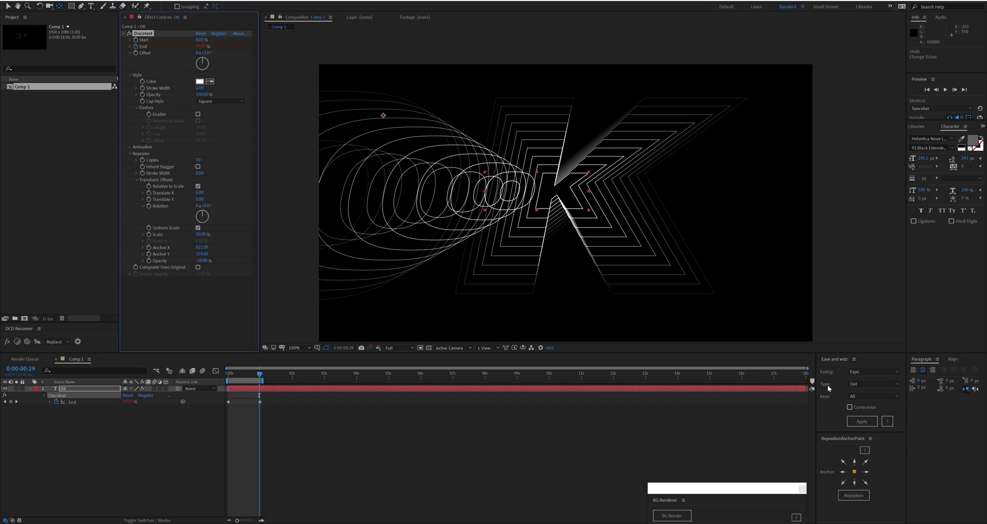
# Step: Try a Repeater Stroke Width offset of 1 to thicken each successive copy
pyautogui.click(199, 174)
pyautogui.write('1')
pyautogui.press('Return')
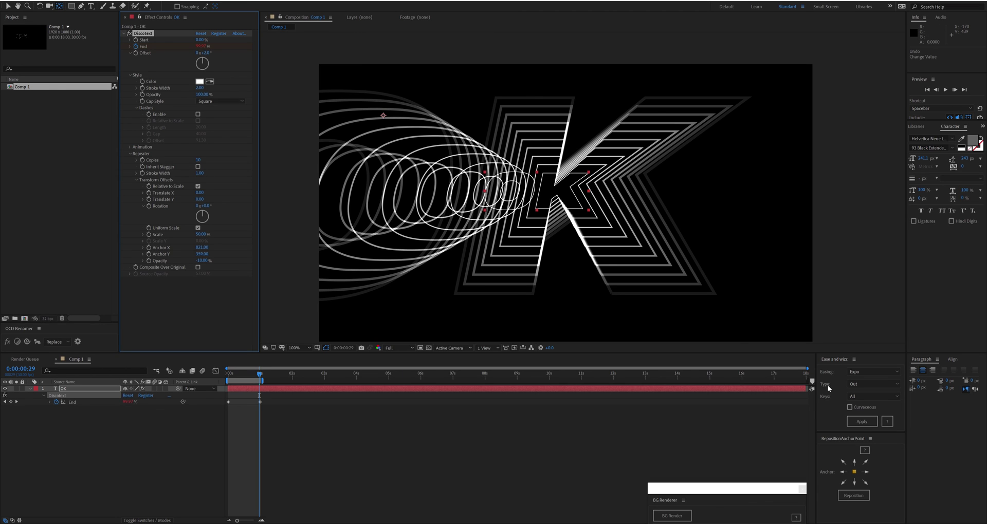
# Step: Set the text's main Stroke Width to 5 and the Repeater's Stroke Width offset to -1
pyautogui.write('5')
pyautogui.press('Return')
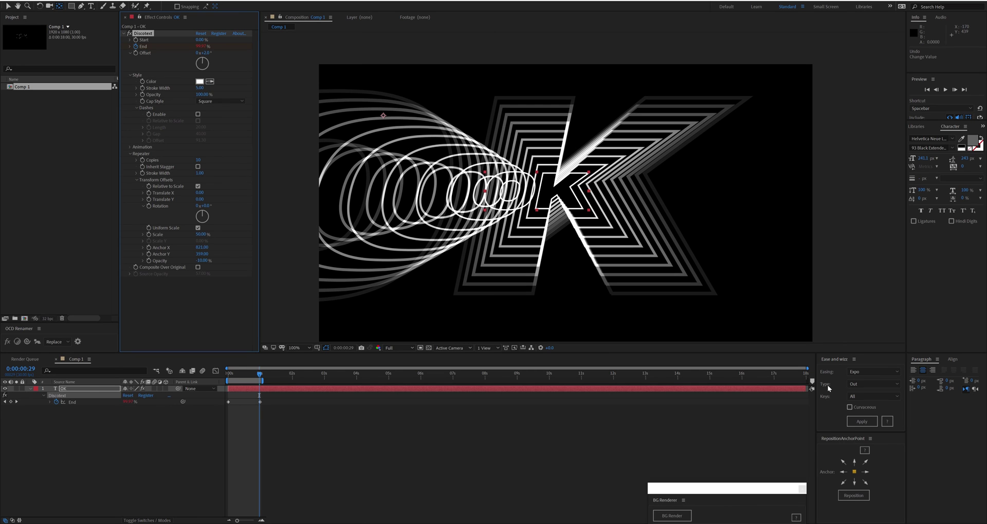
pyautogui.write('-1')
pyautogui.press('Return')
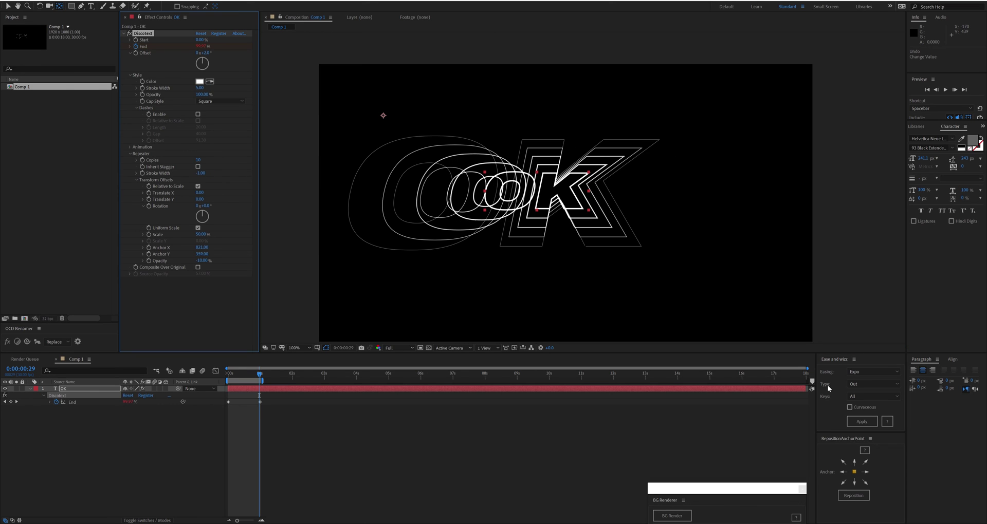